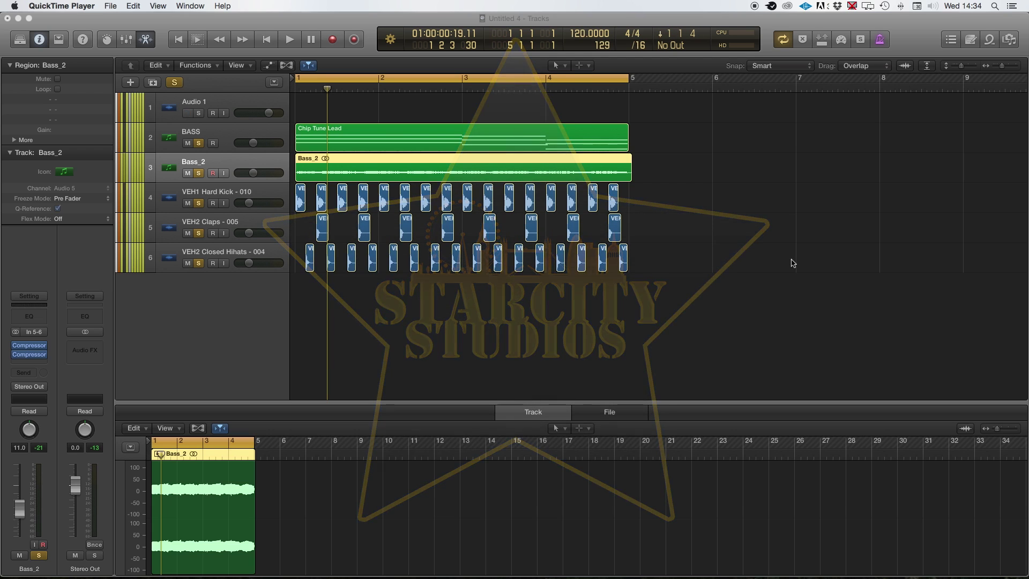
Play the arrangement briefly, then select the VEH1 Hard Kick - 010 track and its 16 regions
{"action": "left_click", "coordinate": [772, 281]}
{"action": "key", "text": "space"}
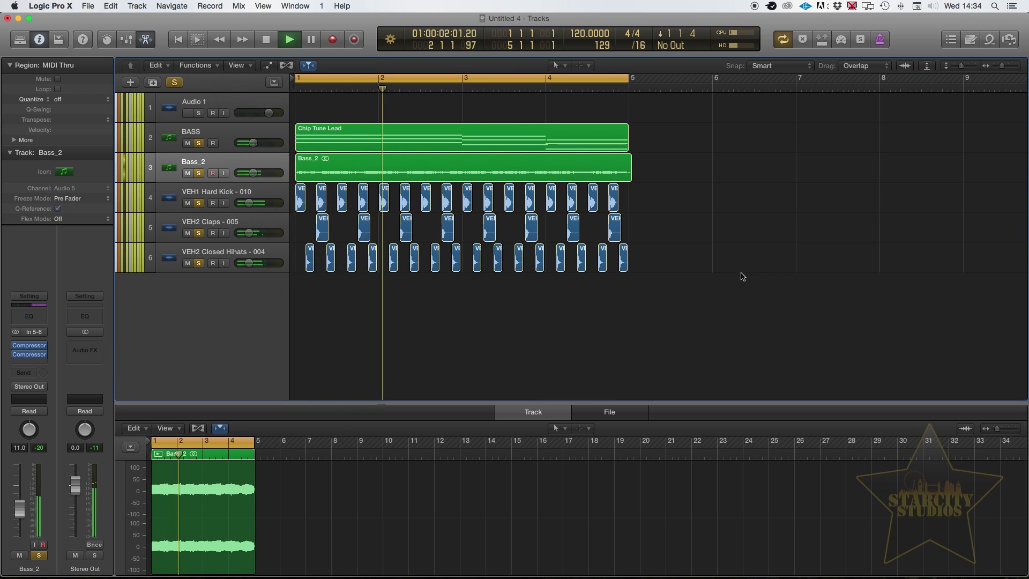
{"action": "key", "text": "space"}
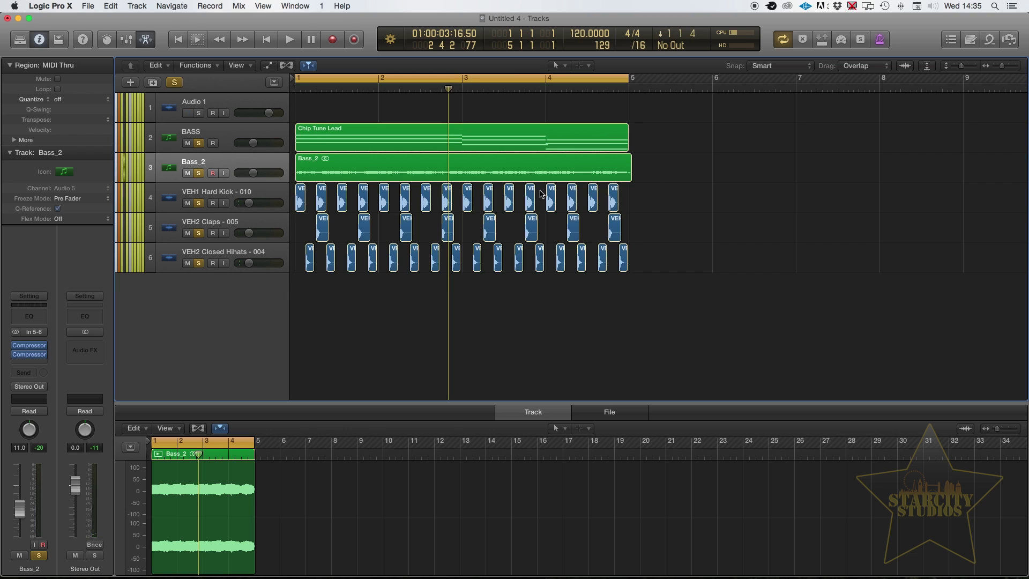
{"action": "scroll", "coordinate": [482, 196], "scroll_direction": "down", "scroll_amount": 1}
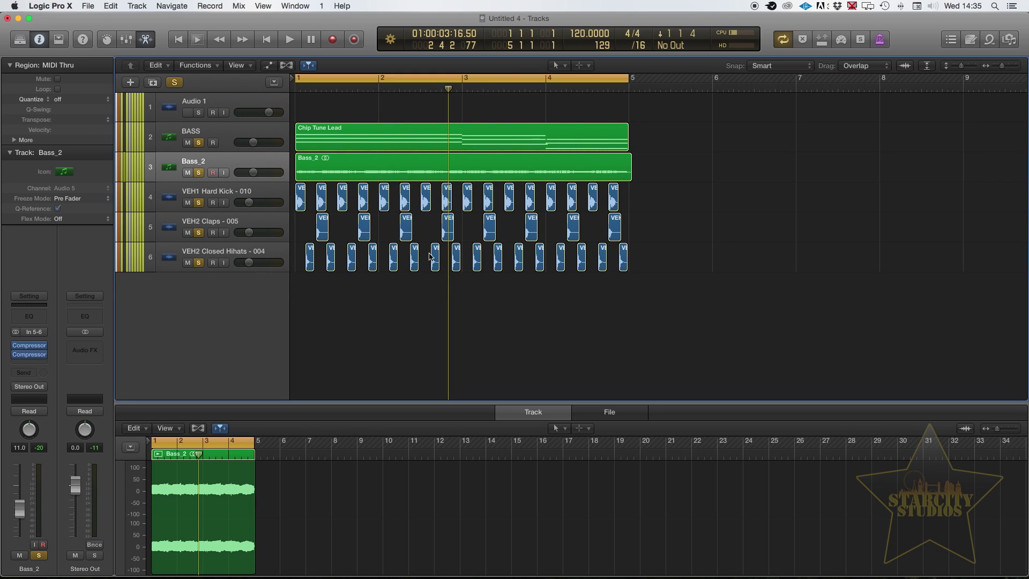
{"action": "scroll", "coordinate": [386, 270], "scroll_direction": "up", "scroll_amount": 1}
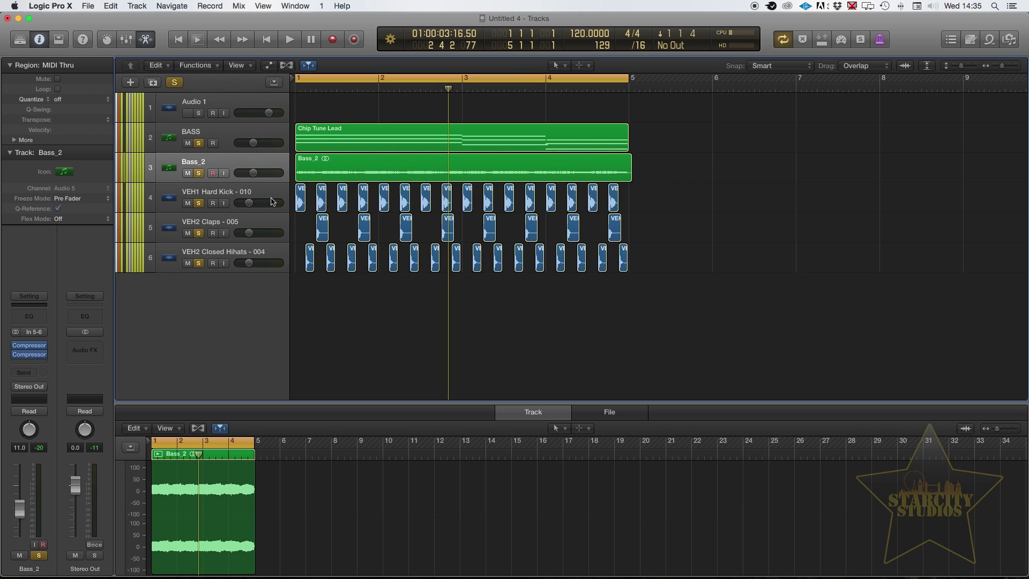
{"action": "left_click", "coordinate": [205, 204]}
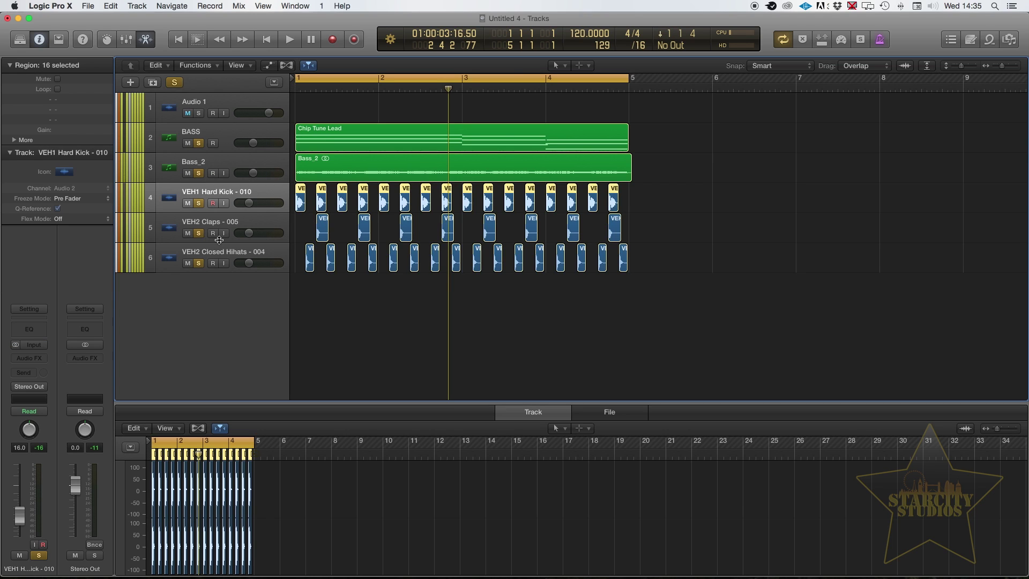
Mute VEH2 Claps, VEH2 Closed Hihats, Bass_2 and BASS, then audition the kick alone
{"action": "left_click", "coordinate": [188, 233]}
{"action": "left_click", "coordinate": [188, 263]}
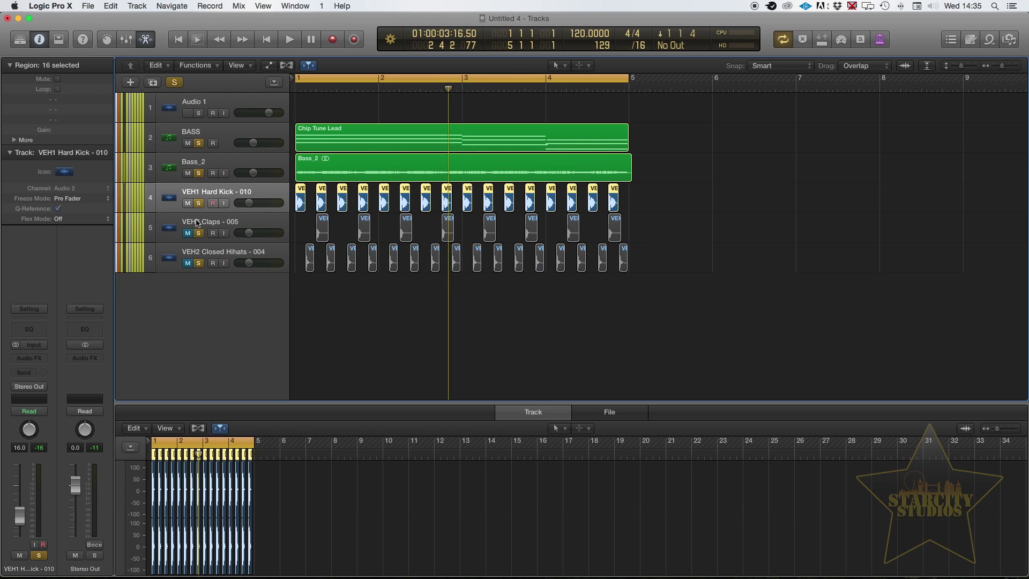
{"action": "left_click", "coordinate": [188, 173]}
{"action": "left_click", "coordinate": [188, 143]}
{"action": "key", "text": "Return"}
{"action": "key", "text": "space"}
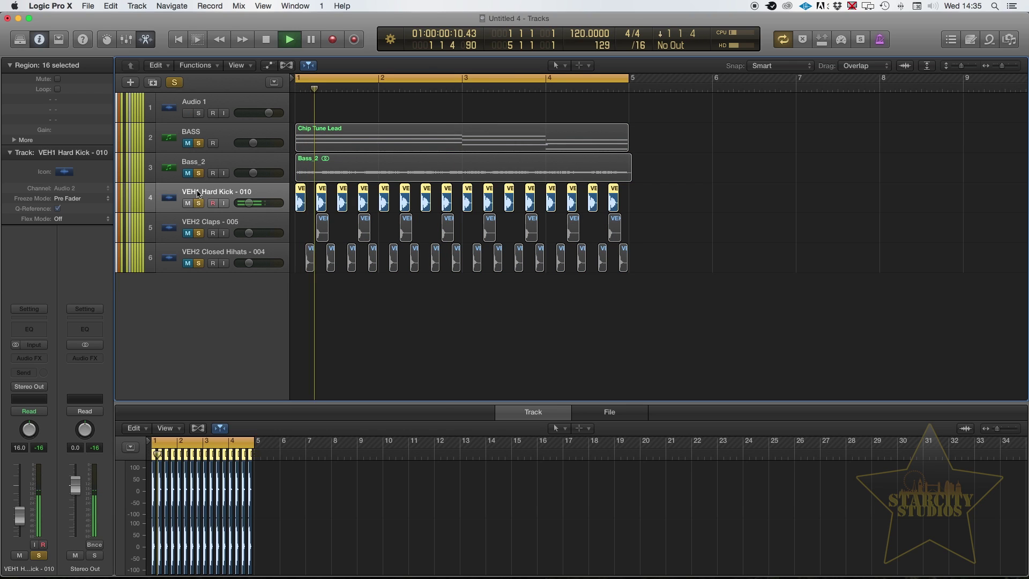
{"action": "key", "text": "space"}
Look through the kick's Audio FX plug-in list without adding anything
{"action": "left_click", "coordinate": [30, 359]}
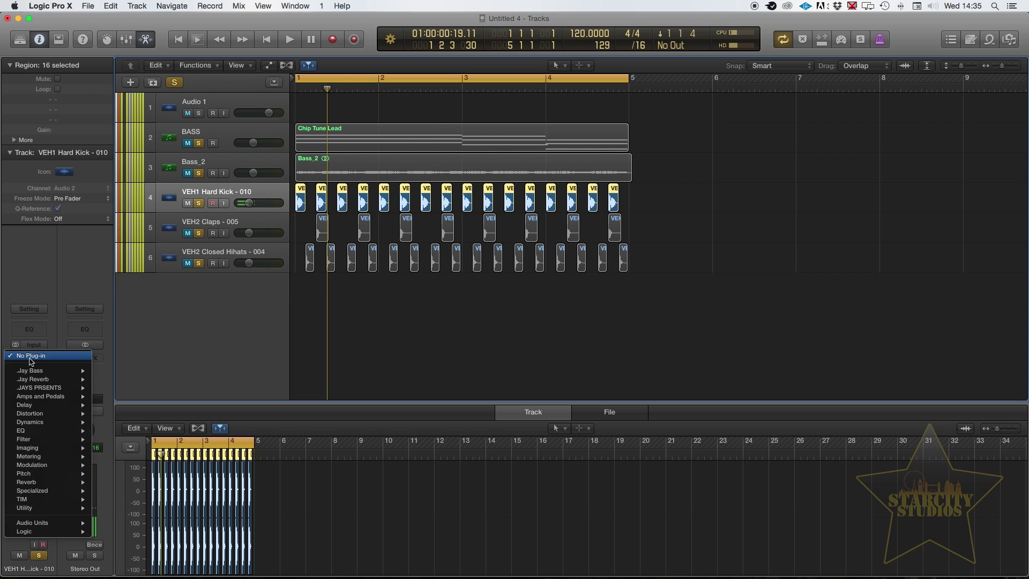
{"action": "mouse_move", "coordinate": [51, 484]}
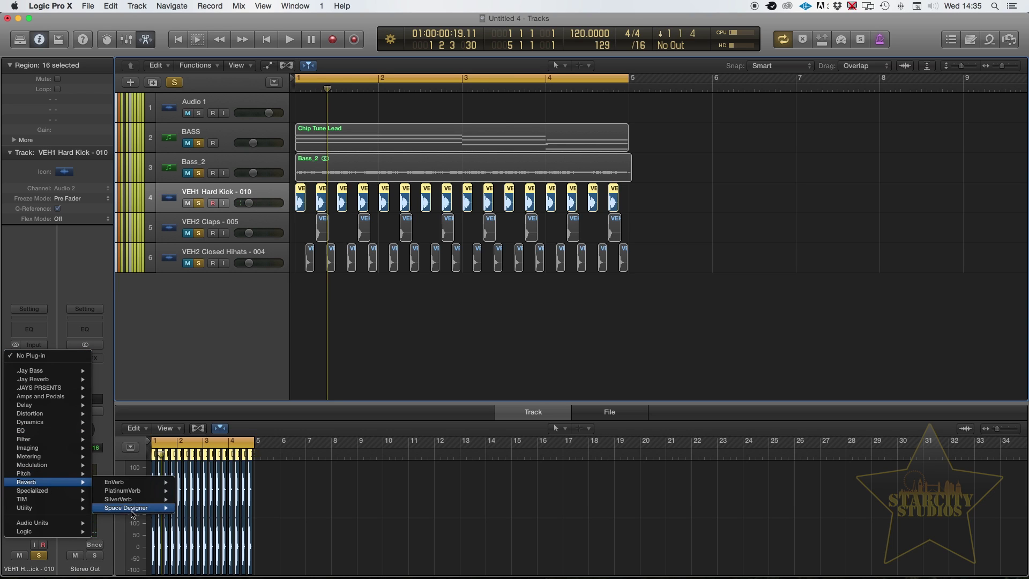
{"action": "left_click", "coordinate": [24, 357]}
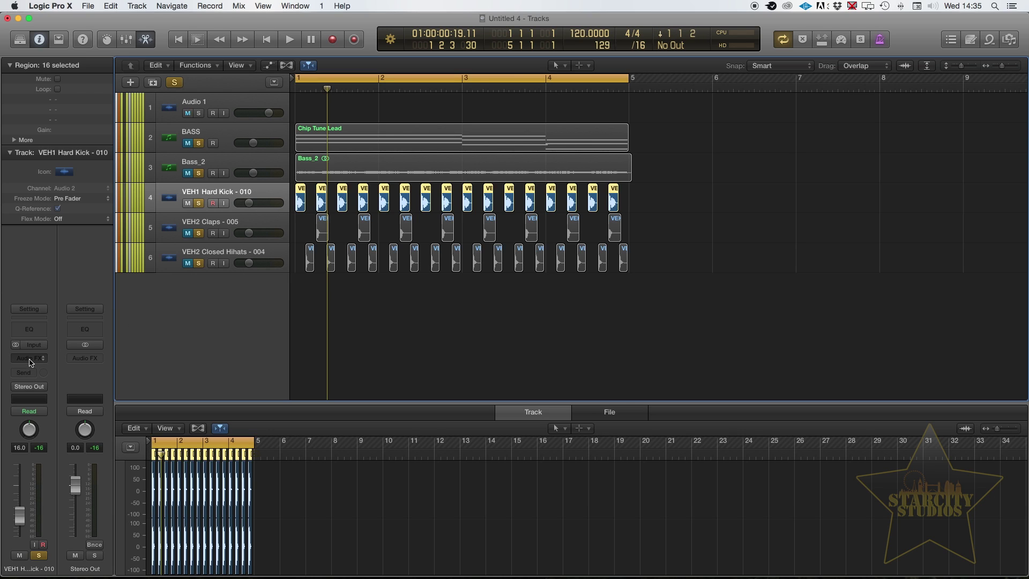
Add a Bus 3 send on the kick channel strip, creating the new Aux 3 channel
{"action": "left_click", "coordinate": [29, 378]}
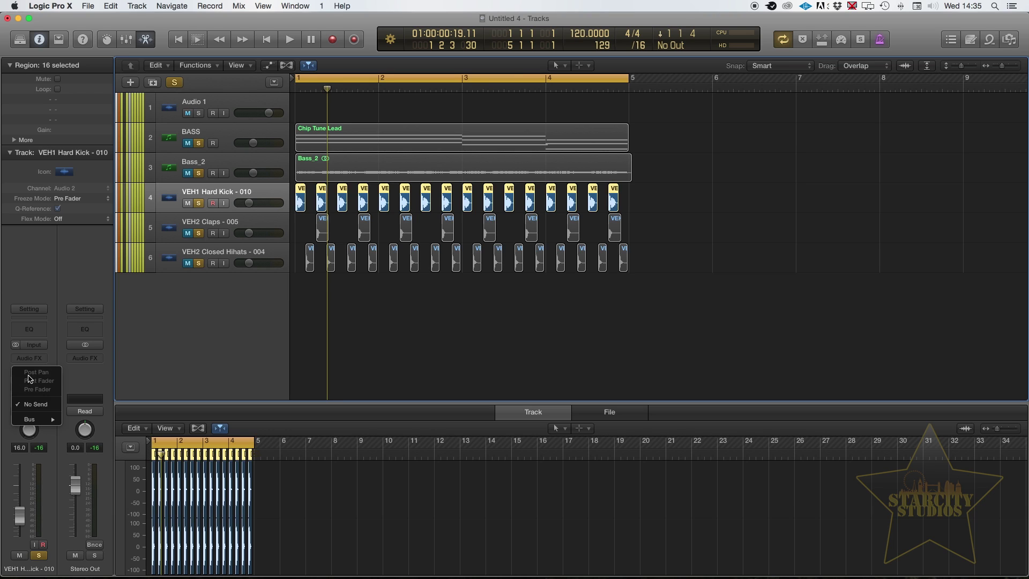
{"action": "mouse_move", "coordinate": [36, 419]}
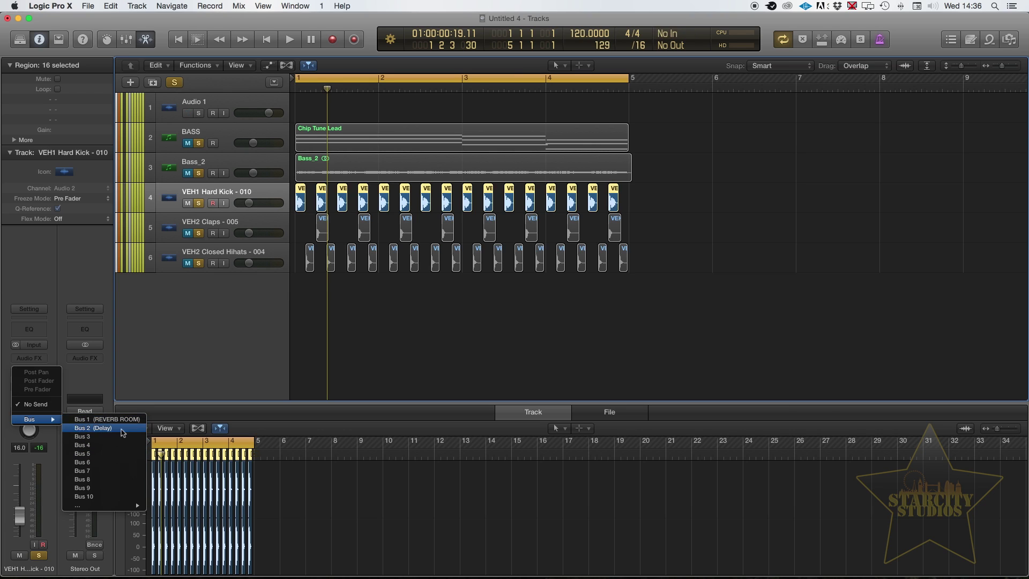
{"action": "left_click", "coordinate": [92, 438]}
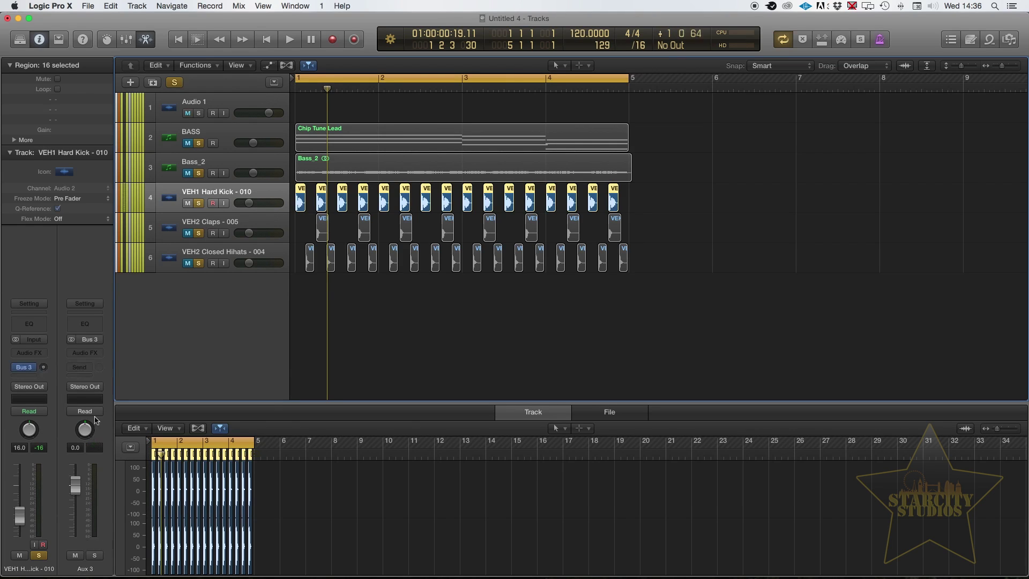
Load Space Designer reverb on Aux 3 and nudge its Rev level up slightly
{"action": "left_click", "coordinate": [86, 352]}
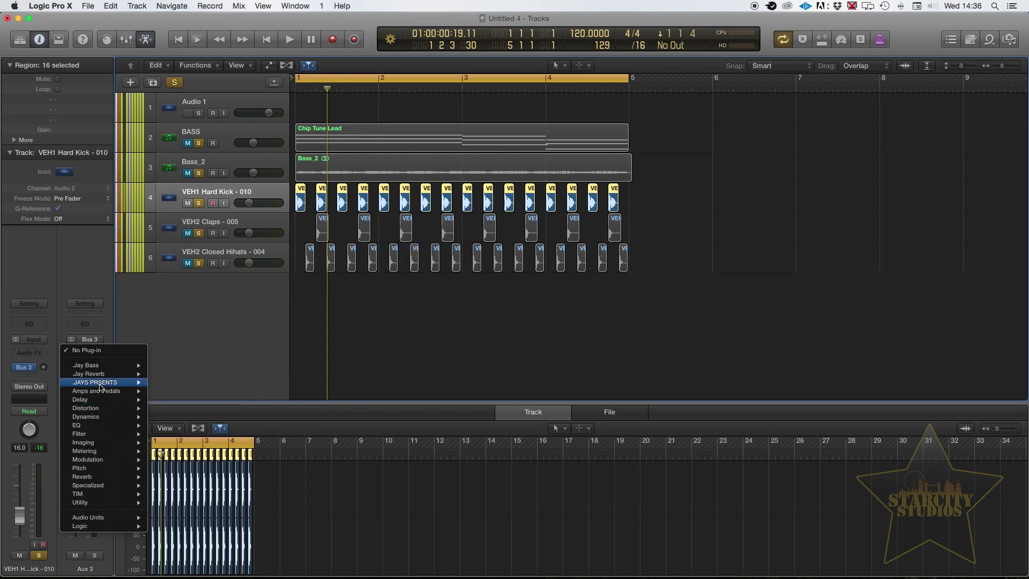
{"action": "mouse_move", "coordinate": [112, 476]}
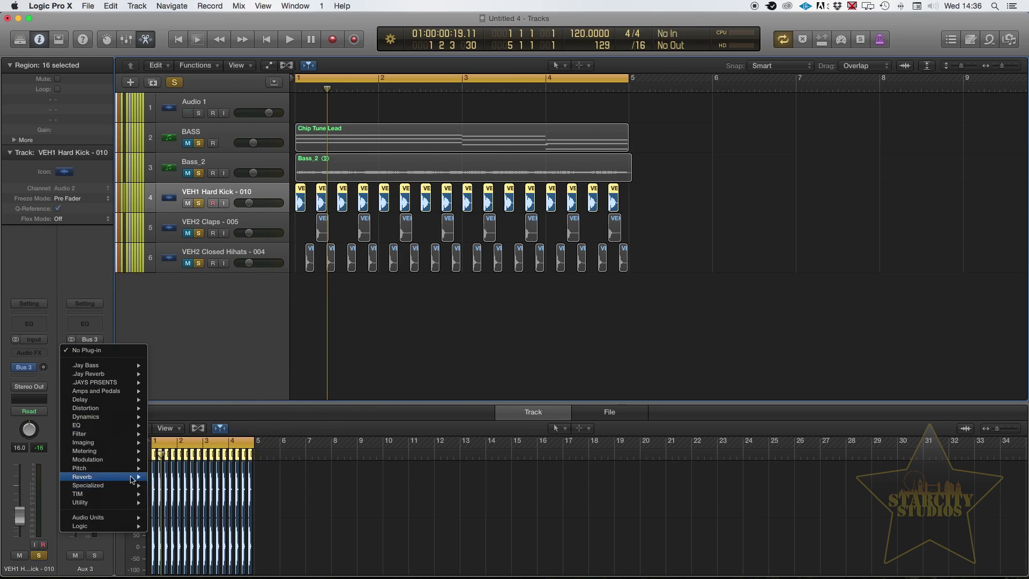
{"action": "left_click", "coordinate": [248, 503]}
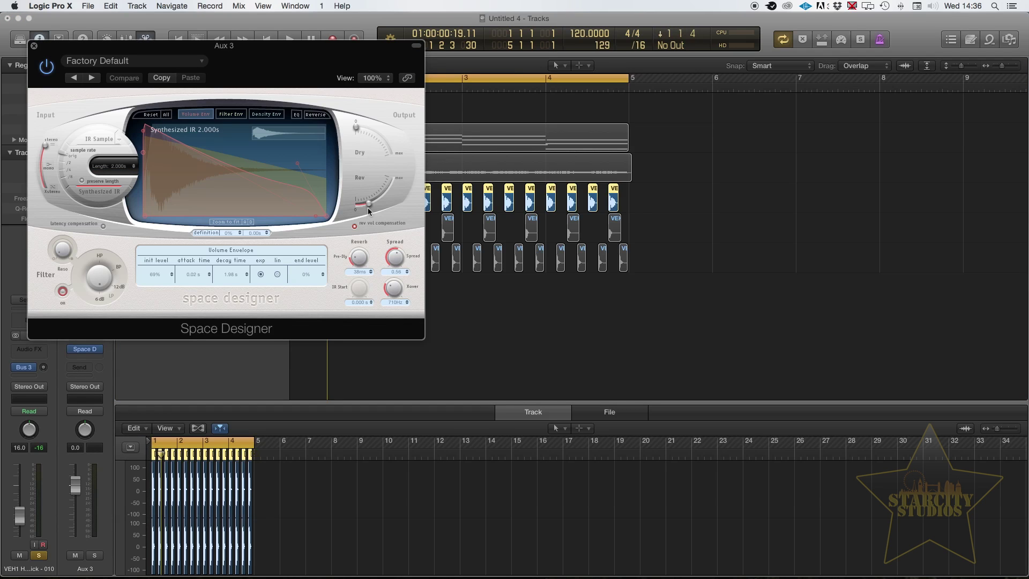
{"action": "left_click_drag", "start_coordinate": [370, 211], "coordinate": [370, 206]}
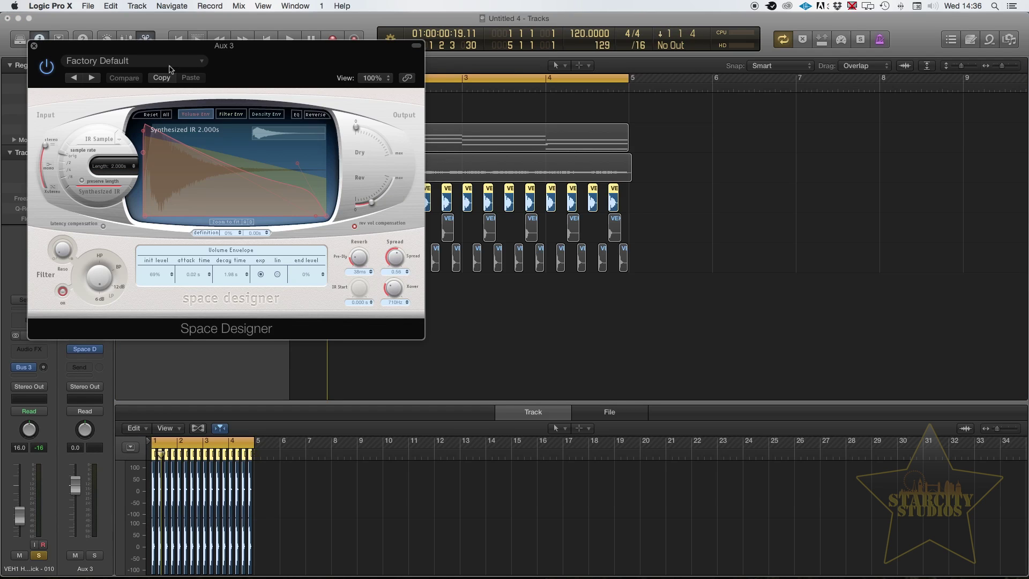
{"action": "left_click", "coordinate": [35, 46]}
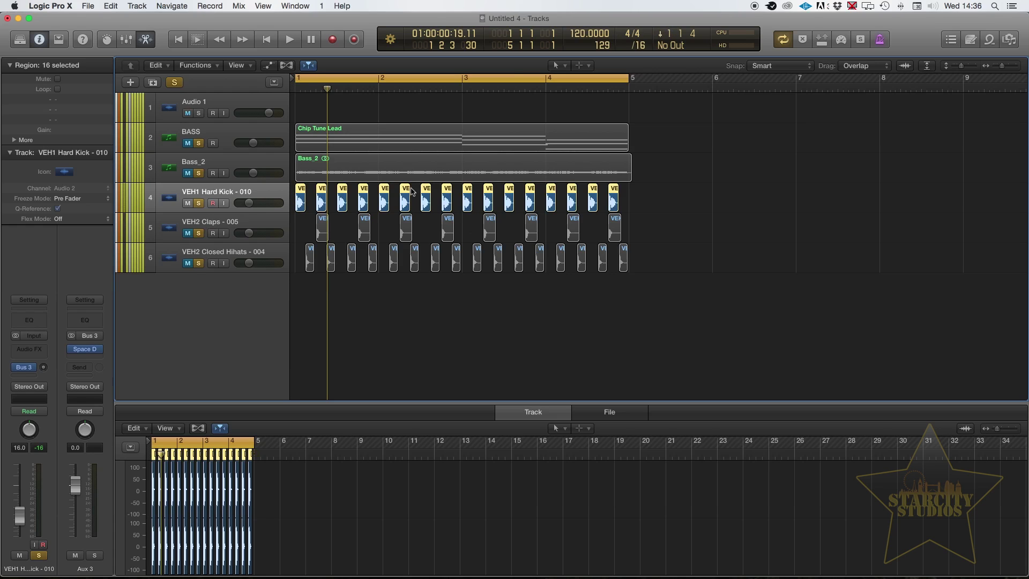
Add a Channel EQ to Aux 3 with the 80hz preset, low cut raised to about 118 Hz
{"action": "left_click", "coordinate": [89, 322]}
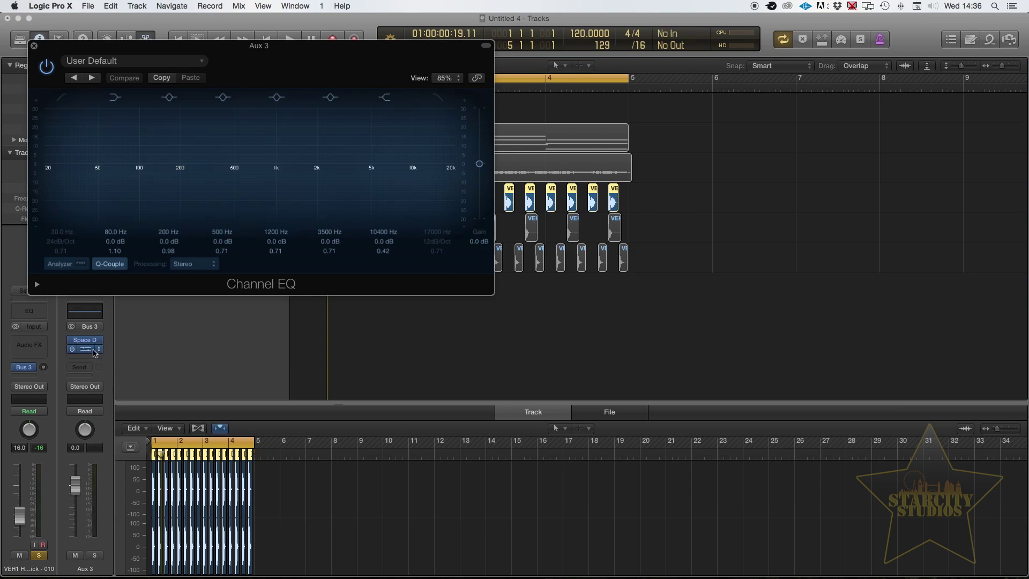
{"action": "left_click", "coordinate": [137, 61]}
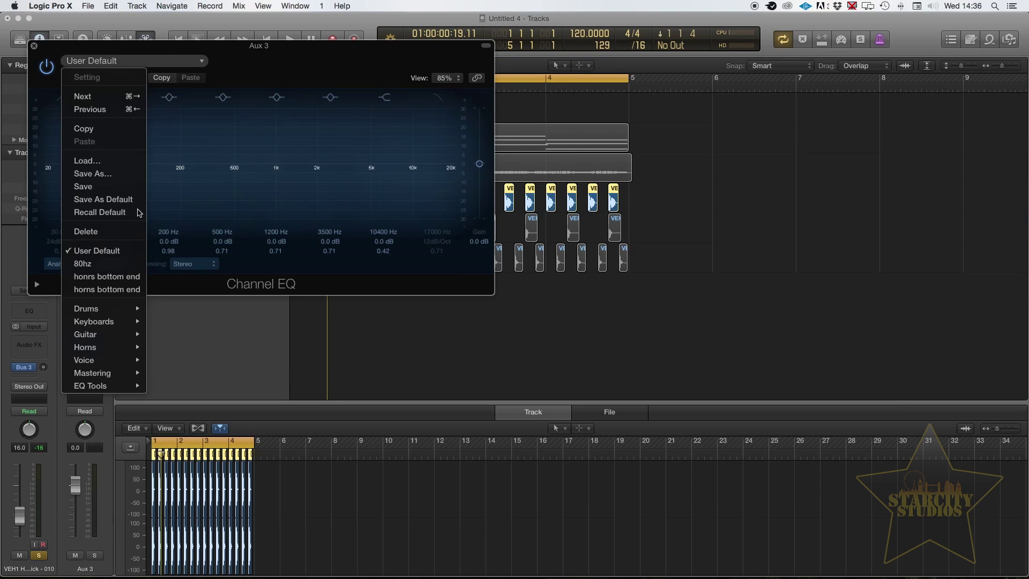
{"action": "left_click", "coordinate": [108, 263]}
{"action": "left_click_drag", "start_coordinate": [114, 194], "coordinate": [139, 194]}
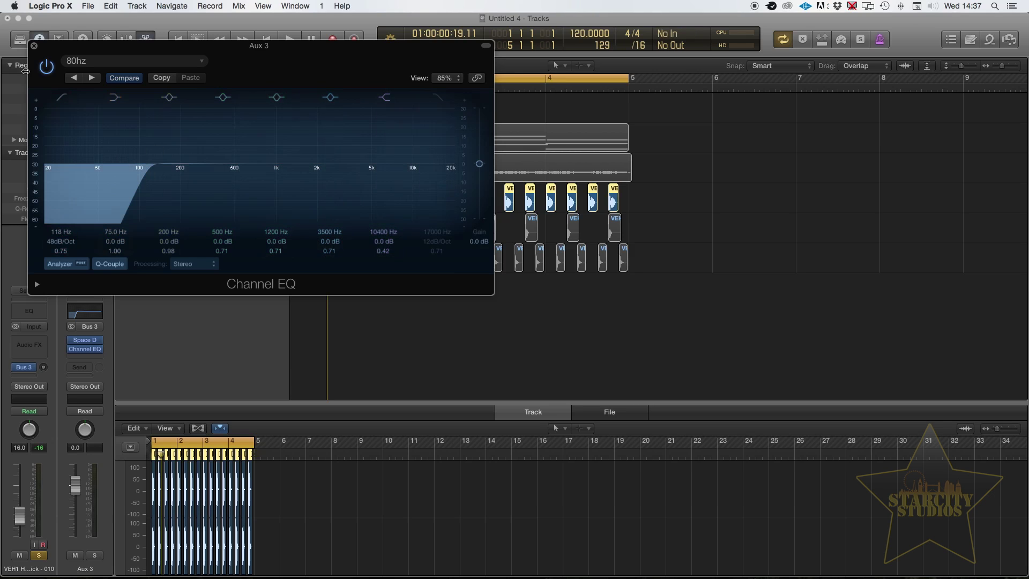
{"action": "left_click", "coordinate": [35, 47]}
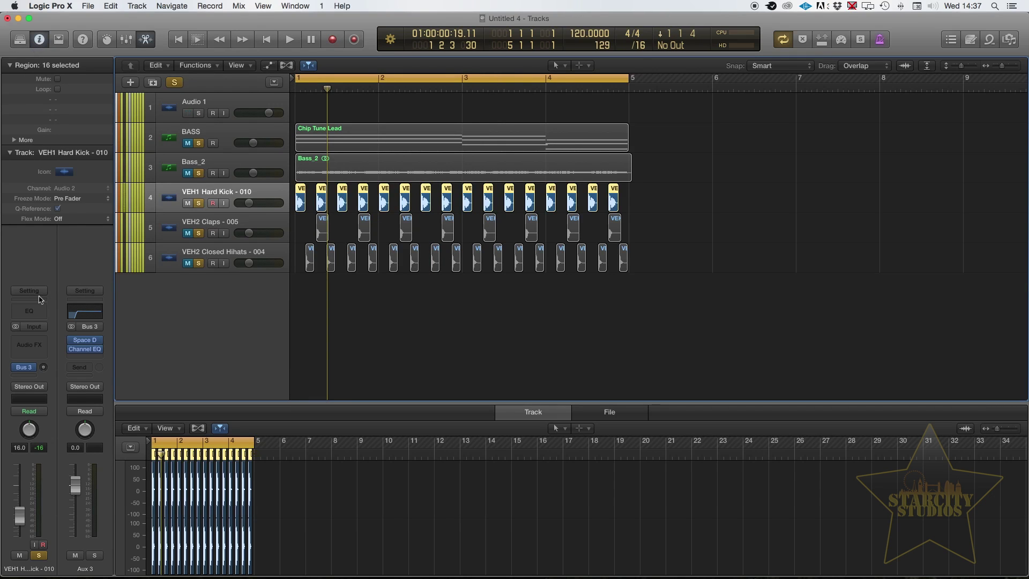
Set the kick's Bus 3 send to about -2.0 dB while listening back
{"action": "mouse_move", "coordinate": [43, 367]}
{"action": "left_mouse_down"}
{"action": "mouse_move", "coordinate": [44, 386]}
{"action": "mouse_move", "coordinate": [43, 346]}
{"action": "mouse_move", "coordinate": [44, 369]}
{"action": "left_mouse_up"}
{"action": "key", "text": "space"}
{"action": "mouse_move", "coordinate": [44, 367]}
{"action": "left_mouse_down"}
{"action": "mouse_move", "coordinate": [43, 343]}
{"action": "mouse_move", "coordinate": [43, 354]}
{"action": "left_mouse_up"}
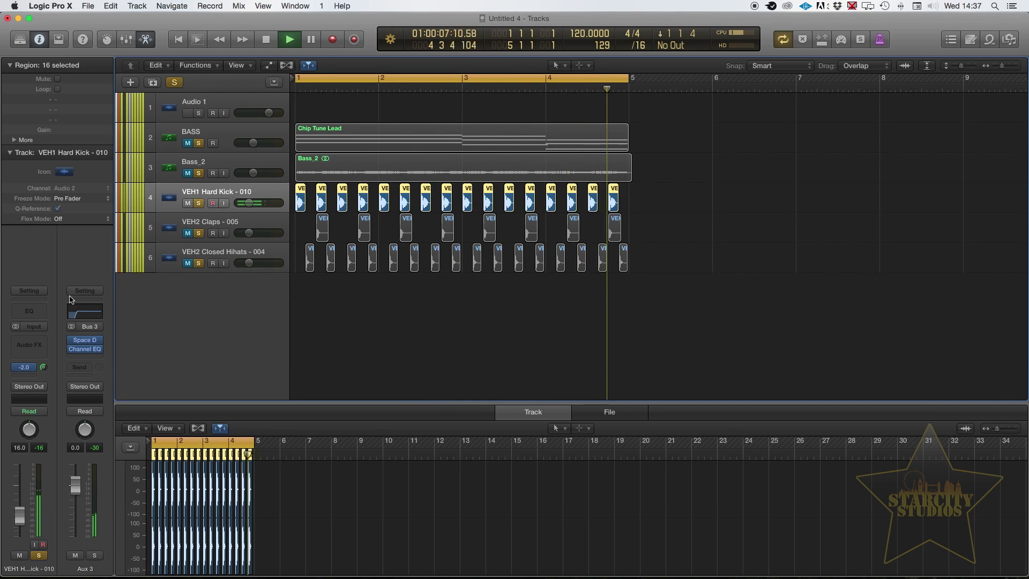
{"action": "key", "text": "space"}
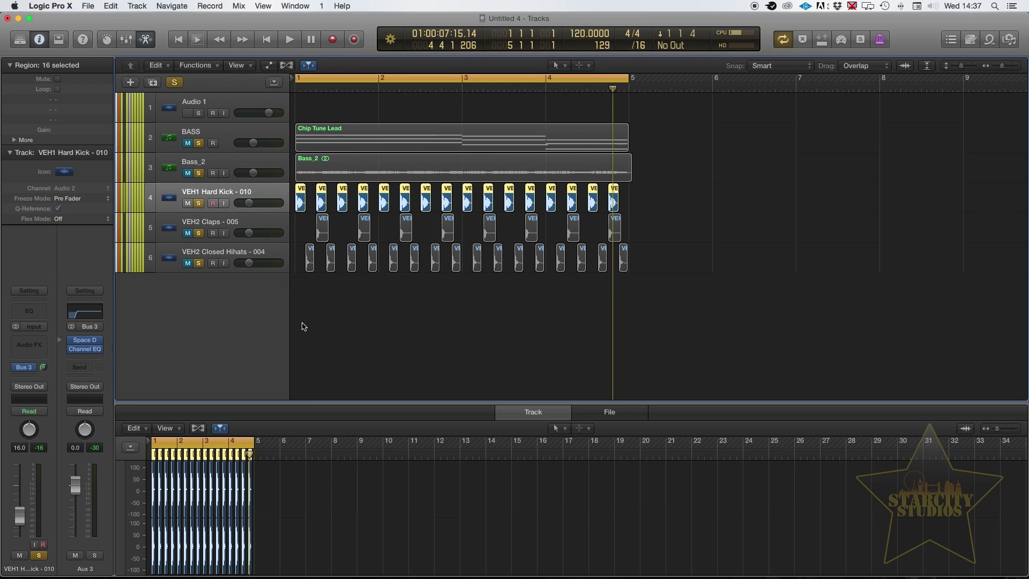
Rename the Aux 3 channel to 'REVERB ROOM'
{"action": "double_click", "coordinate": [93, 567]}
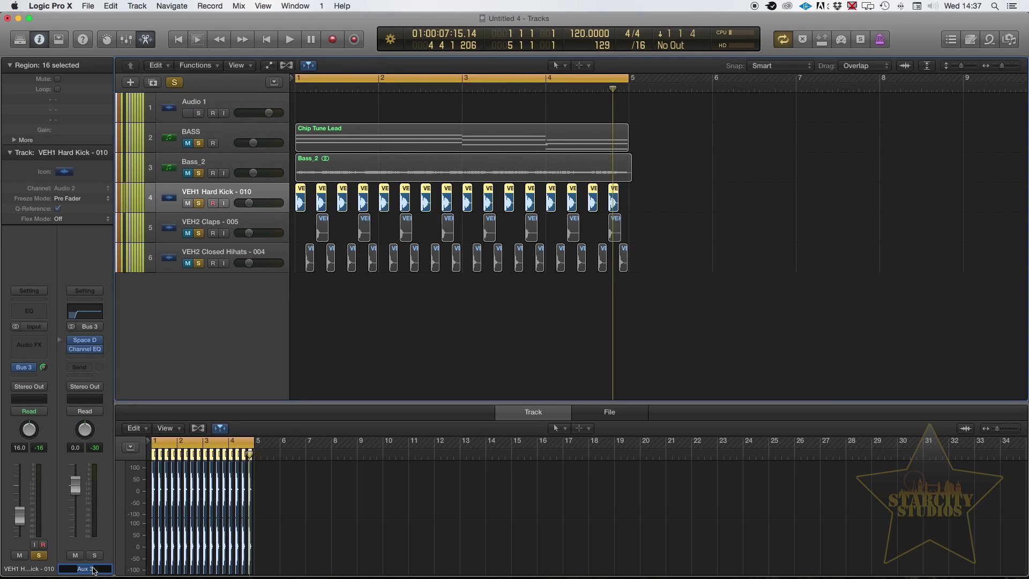
{"action": "type", "text": "REVERB ROOM"}
{"action": "key", "text": "Return"}
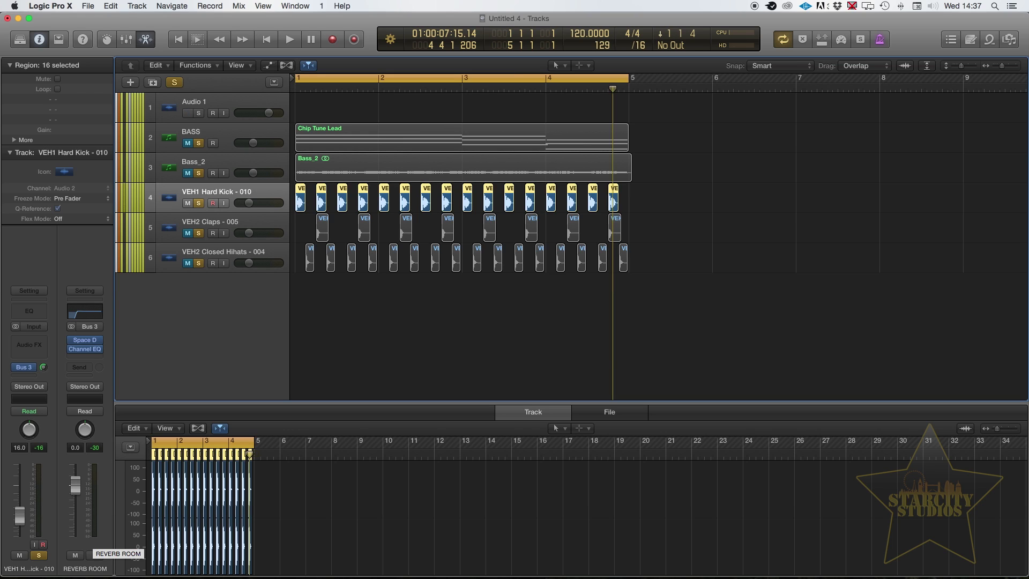
{"action": "mouse_move", "coordinate": [88, 343]}
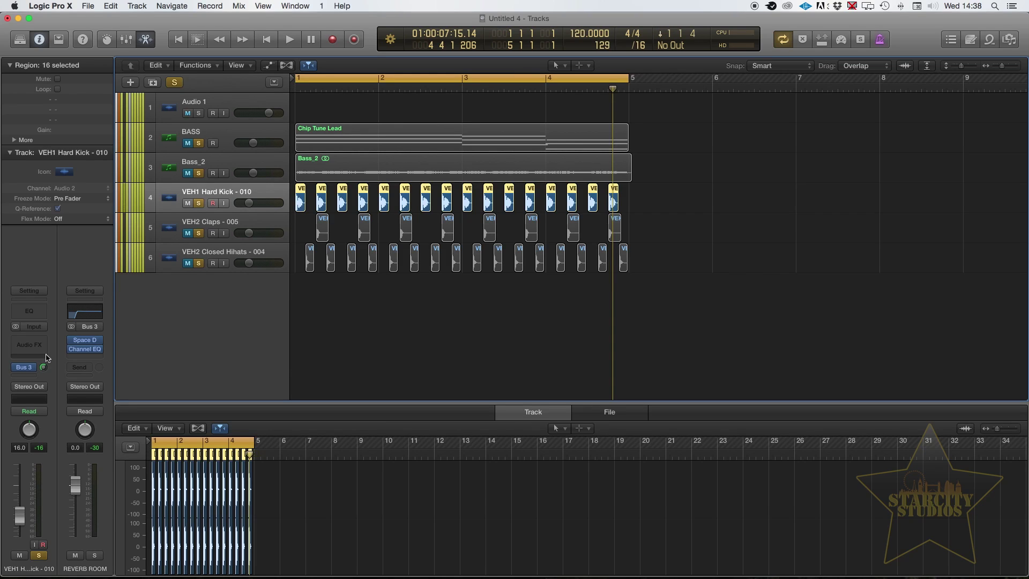
Unmute VEH2 Claps and send it to Bus 3 (REVERB ROOM) at about -0.8 dB
{"action": "left_click", "coordinate": [188, 234]}
{"action": "left_click", "coordinate": [229, 222]}
{"action": "key", "text": "space"}
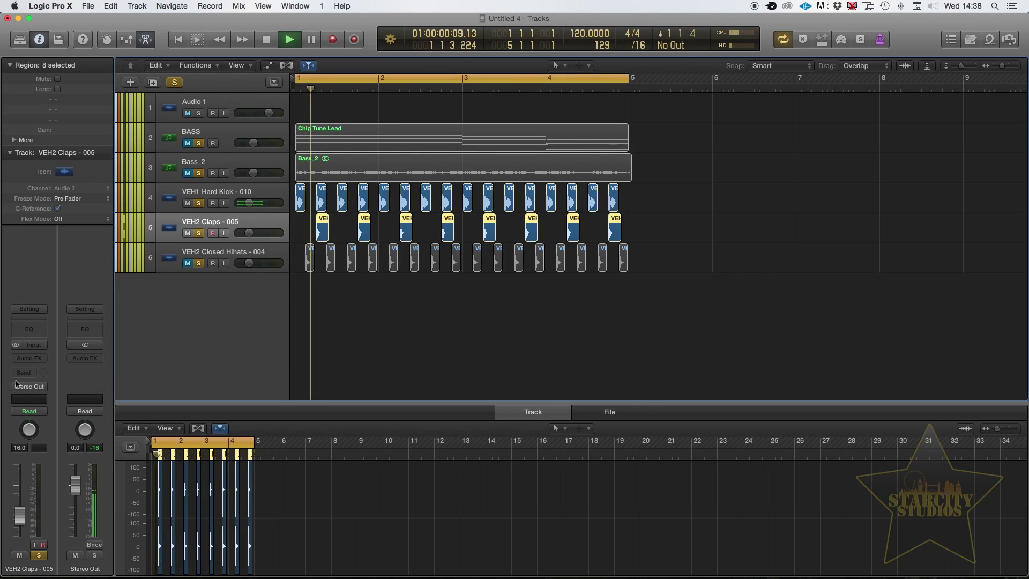
{"action": "left_click", "coordinate": [24, 372]}
{"action": "mouse_move", "coordinate": [32, 419]}
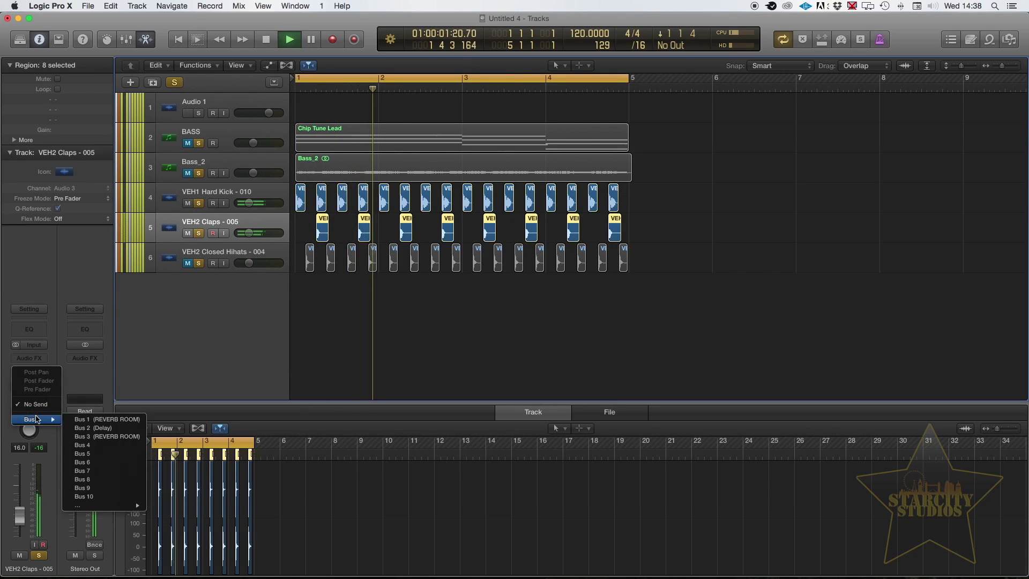
{"action": "left_click", "coordinate": [104, 437]}
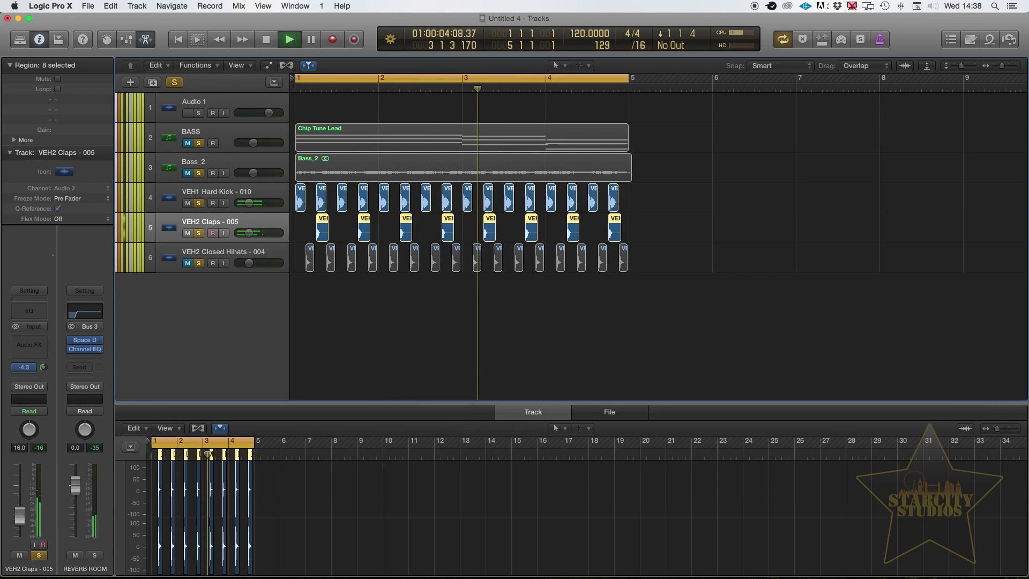
{"action": "left_click_drag", "start_coordinate": [44, 367], "coordinate": [43, 356]}
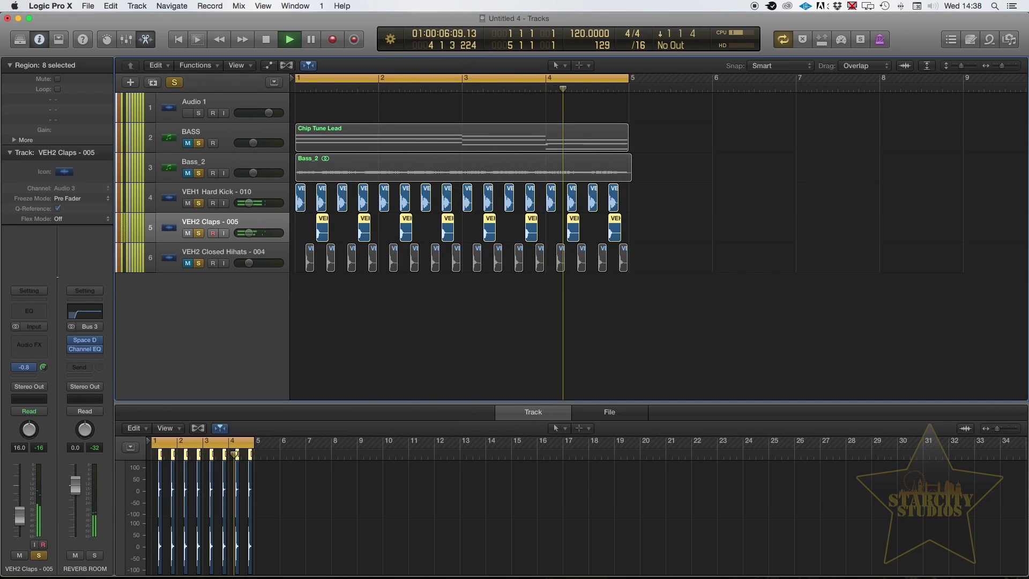
Unmute VEH2 Closed Hihats and add a Bus 3 (REVERB ROOM) send, checking it in playback
{"action": "key", "text": "space"}
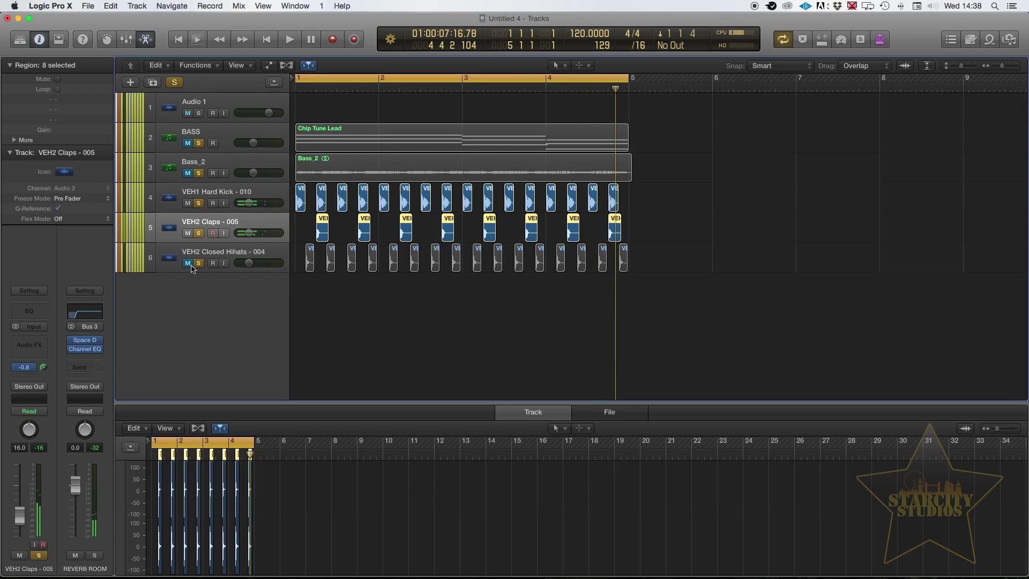
{"action": "left_click", "coordinate": [188, 263]}
{"action": "left_click", "coordinate": [158, 258]}
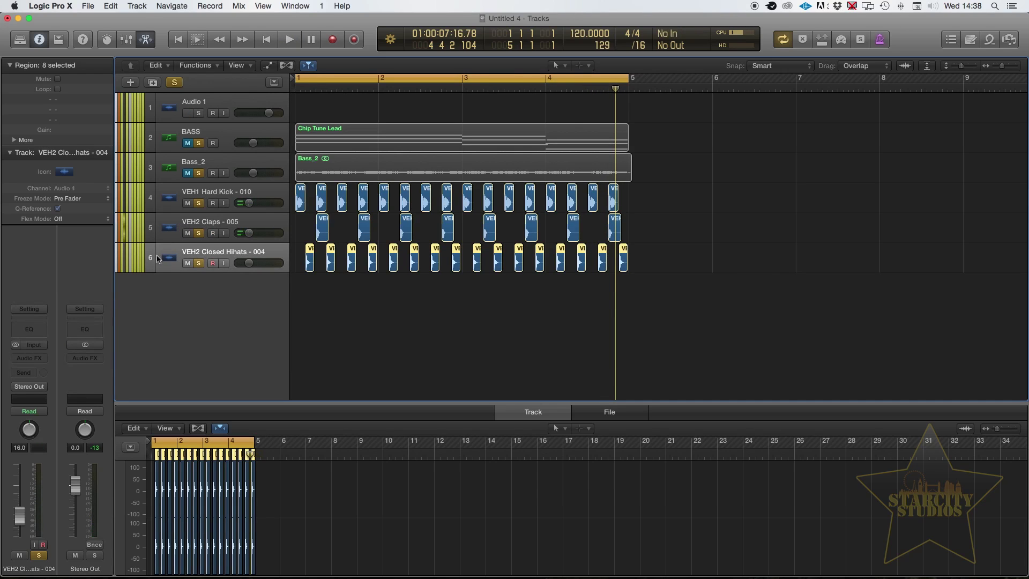
{"action": "key", "text": "space"}
{"action": "left_click", "coordinate": [23, 372]}
{"action": "mouse_move", "coordinate": [32, 419]}
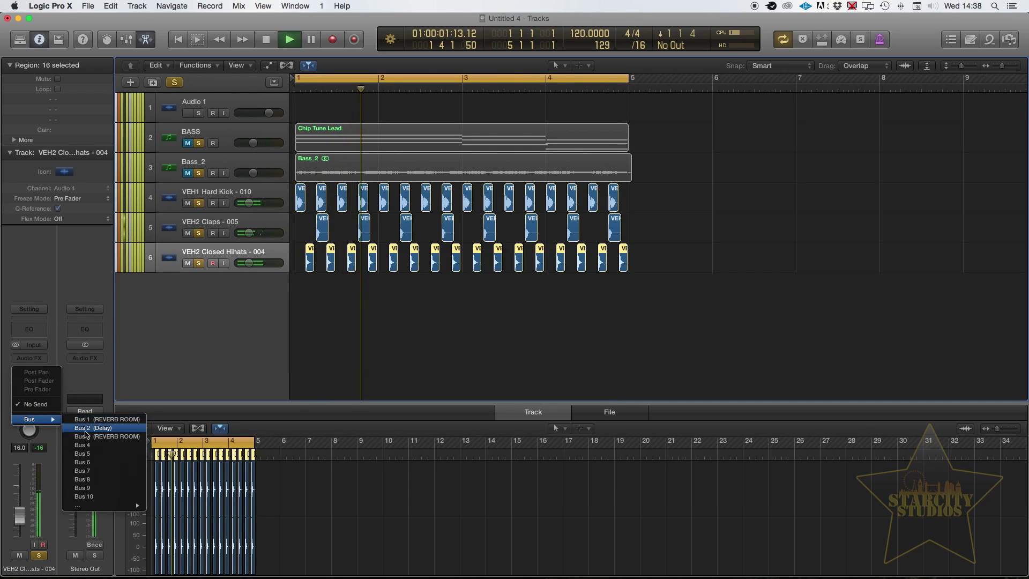
{"action": "left_click", "coordinate": [89, 436]}
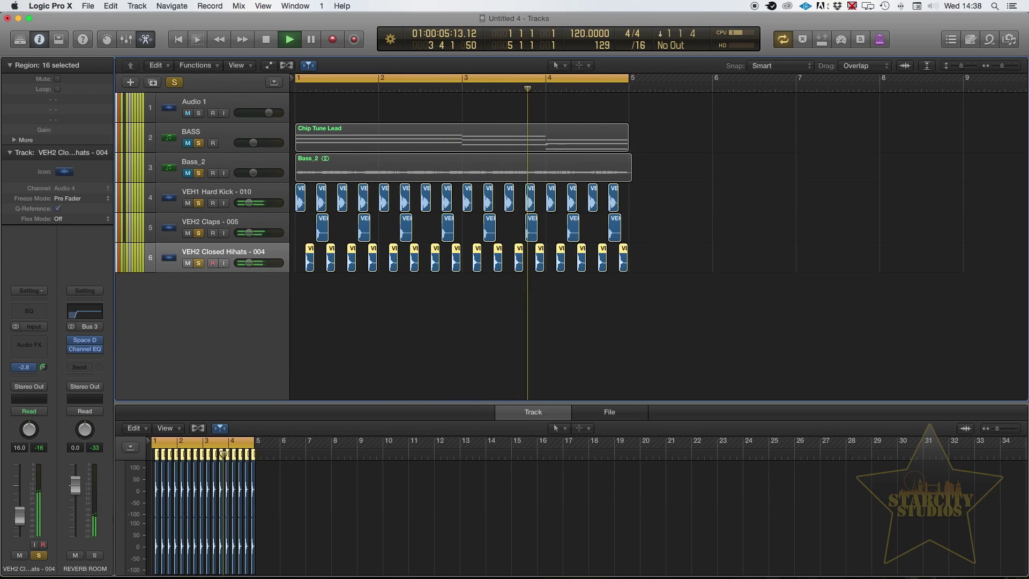
{"action": "key", "text": "space"}
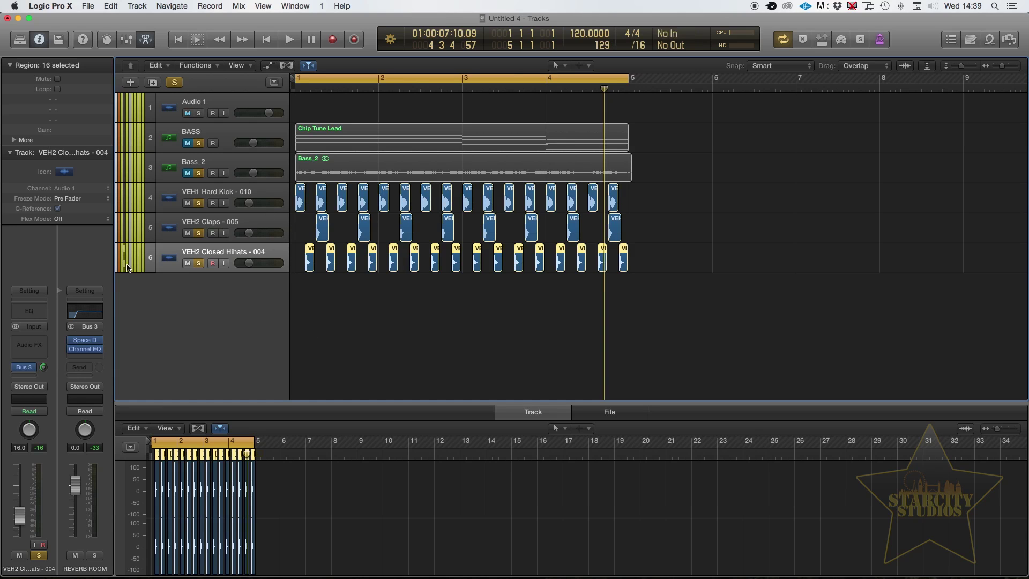
Give the VEH2 Claps track a second send to the unused Bus 4
{"action": "left_click", "coordinate": [255, 192]}
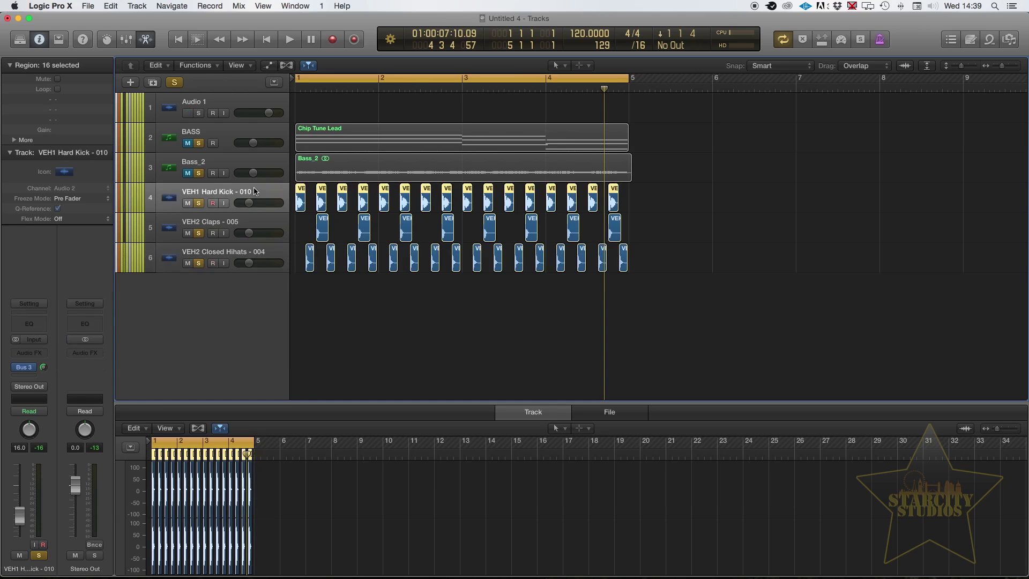
{"action": "left_click", "coordinate": [256, 219]}
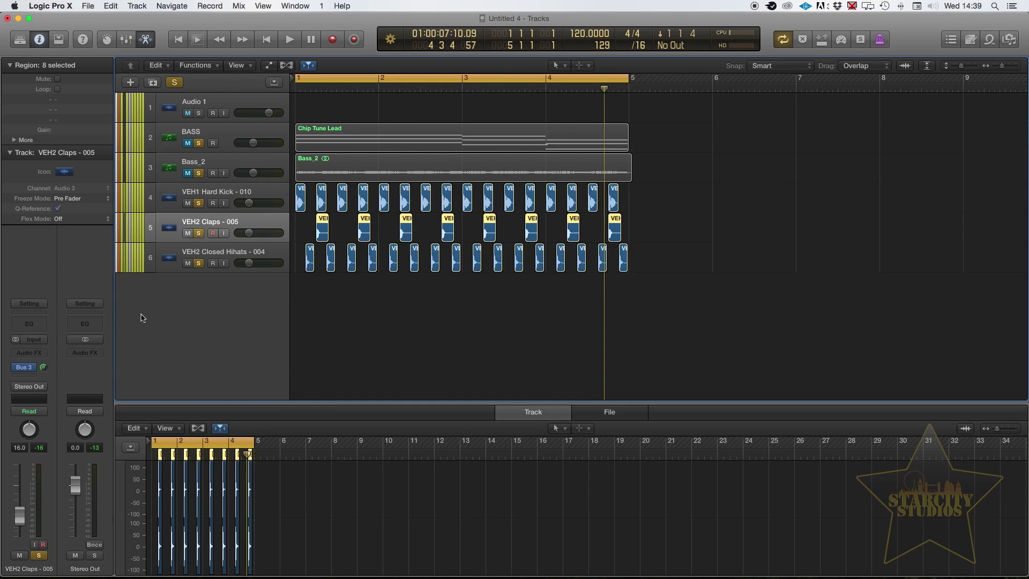
{"action": "left_click", "coordinate": [29, 369]}
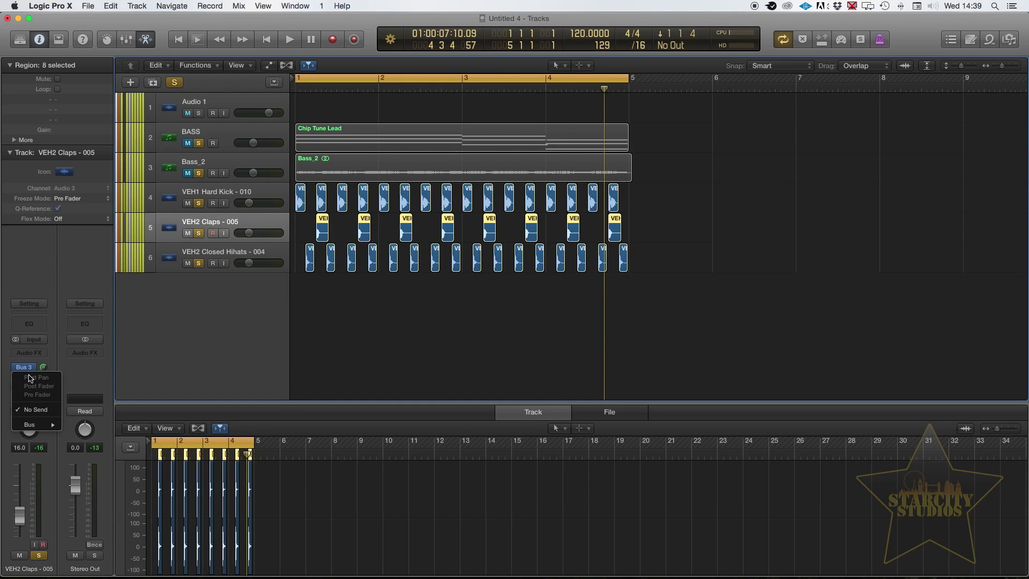
{"action": "mouse_move", "coordinate": [29, 425]}
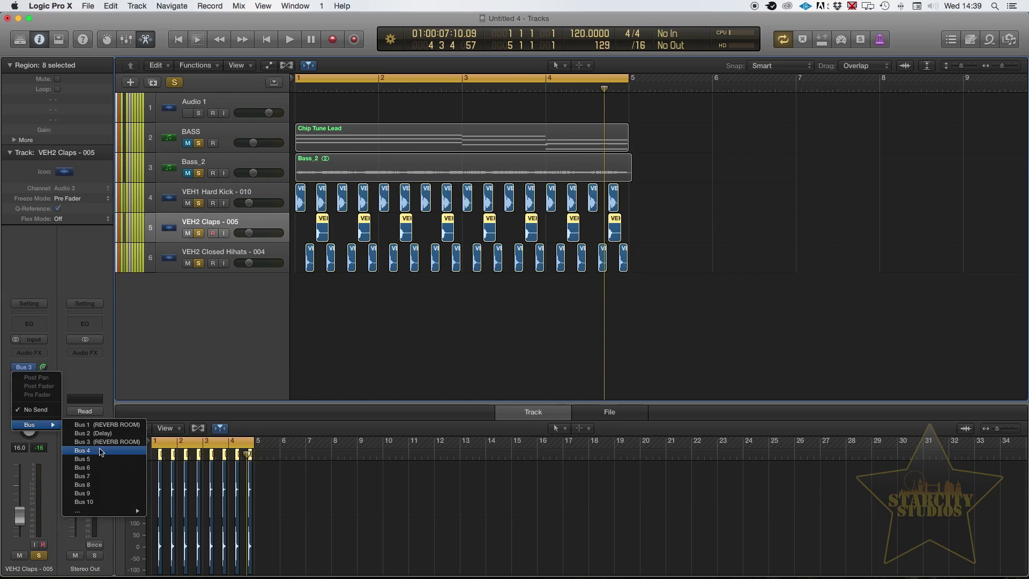
{"action": "left_click", "coordinate": [101, 452]}
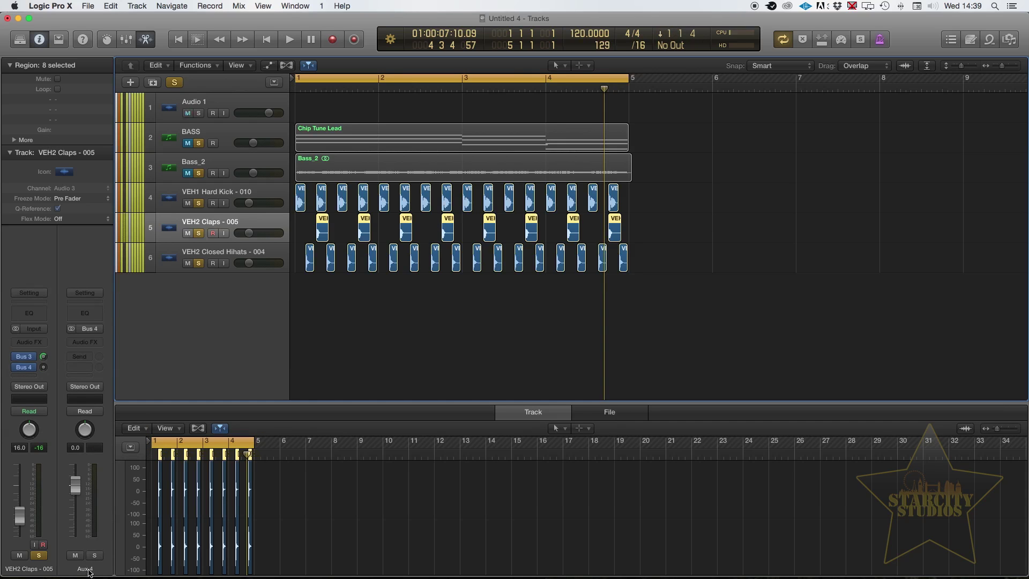
Name the new Bus 4 aux channel 'Delay'
{"action": "double_click", "coordinate": [87, 568]}
{"action": "type", "text": "Delay"}
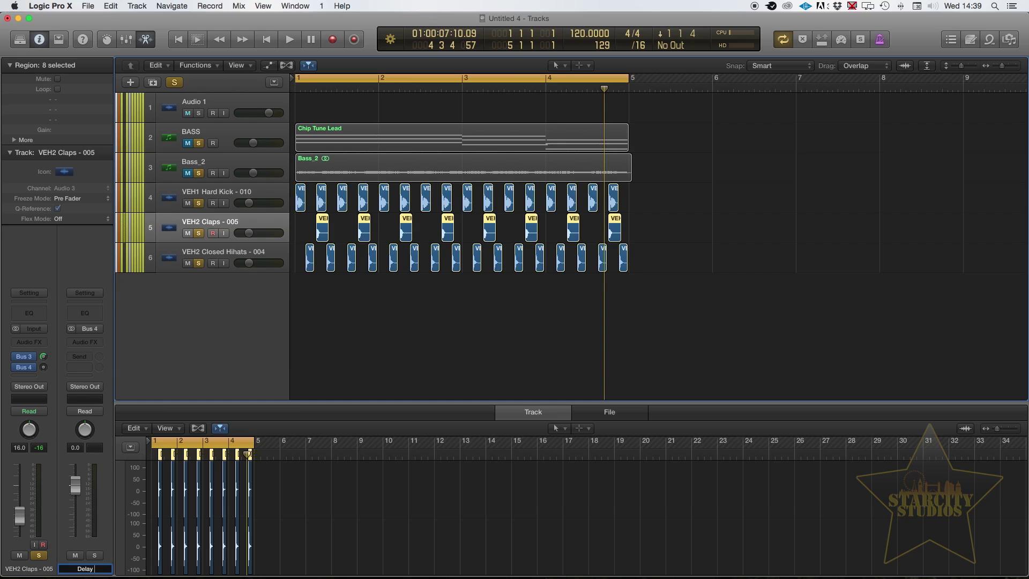
{"action": "key", "text": "Return"}
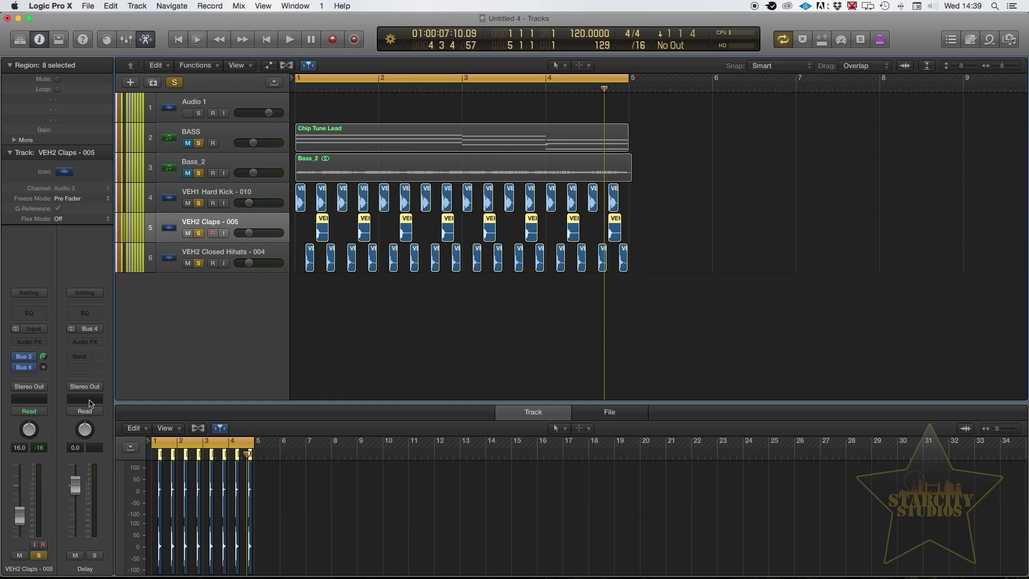
{"action": "left_click", "coordinate": [82, 343]}
Add a Tape Delay plug-in to the Delay aux and mute the VEH1 Hard Kick track
{"action": "mouse_move", "coordinate": [101, 392]}
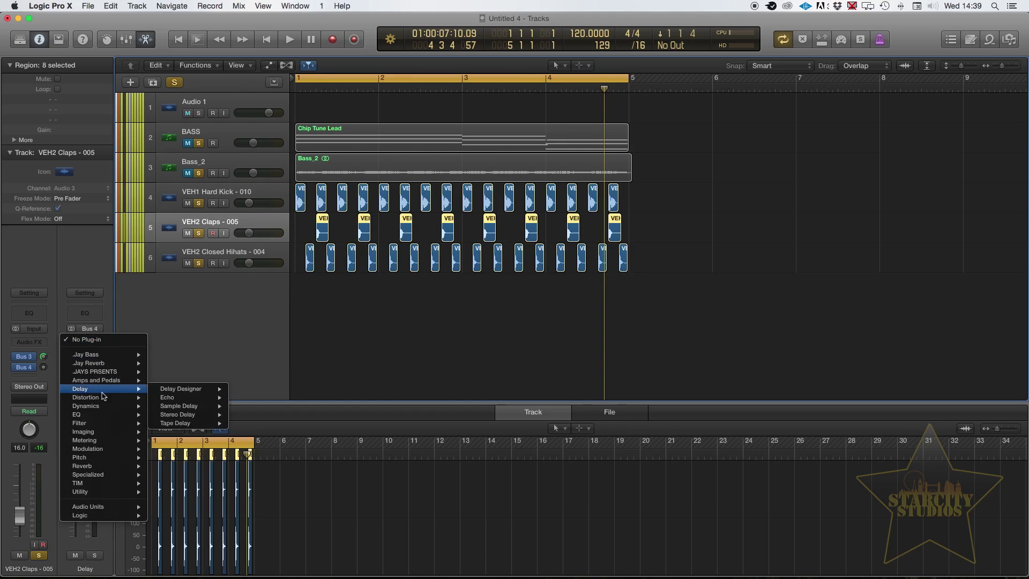
{"action": "left_click", "coordinate": [246, 423]}
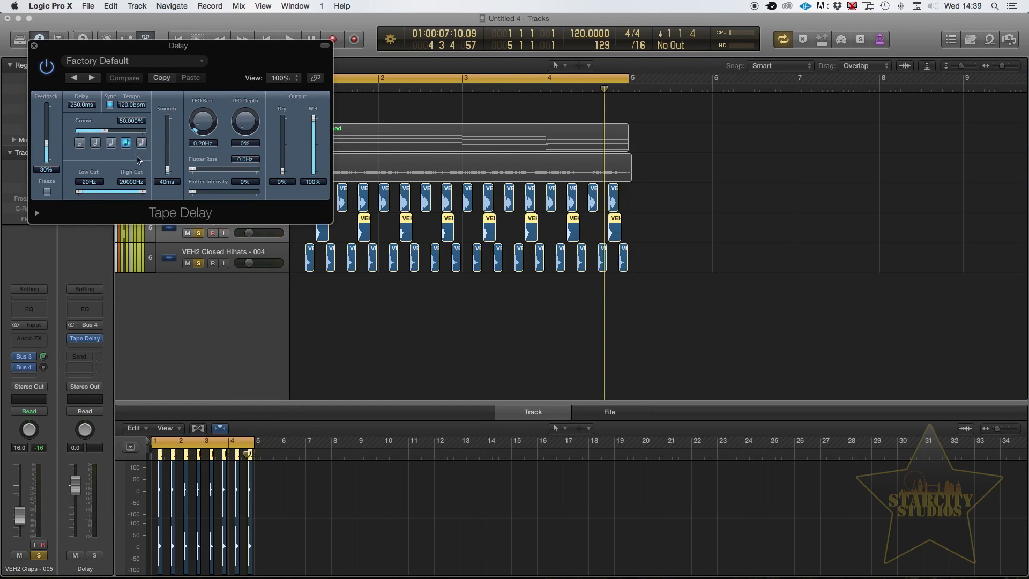
{"action": "left_click", "coordinate": [34, 45]}
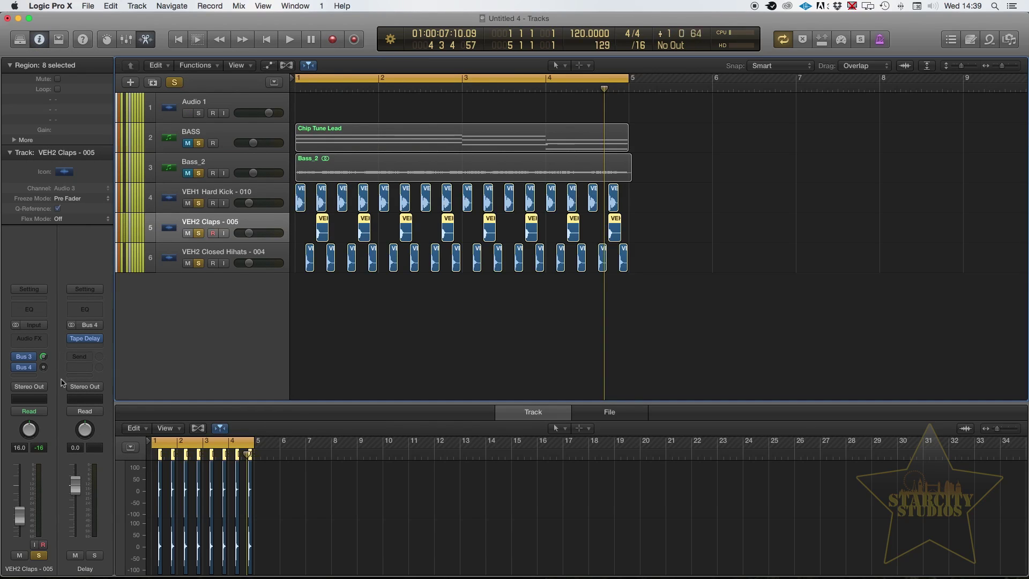
{"action": "left_click", "coordinate": [197, 204]}
Mute the Closed Hihats and, during playback, set the claps' Bus 4 Delay send to about +2.8 dB
{"action": "left_click", "coordinate": [188, 263]}
{"action": "key", "text": "space"}
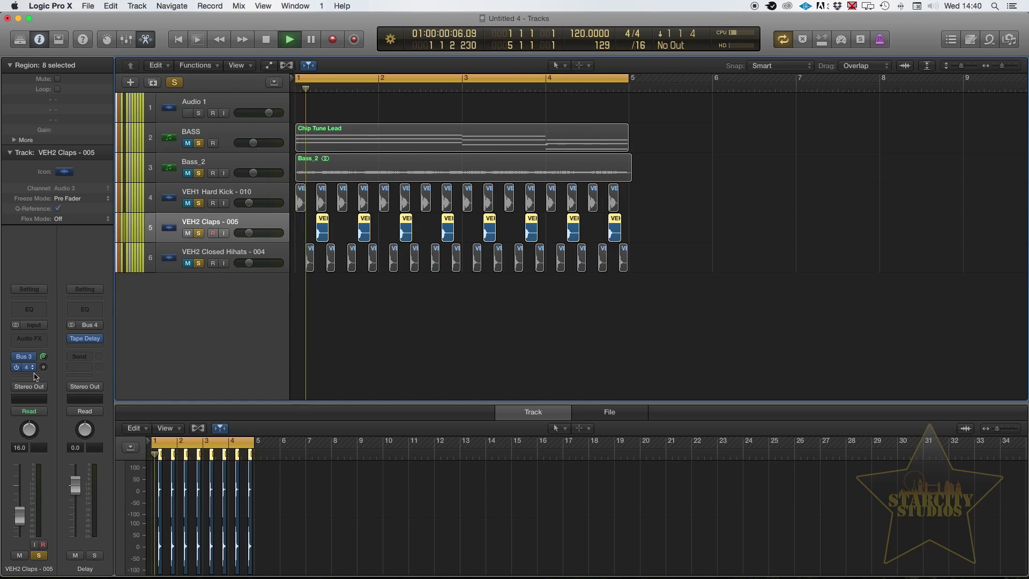
{"action": "mouse_move", "coordinate": [43, 367]}
{"action": "left_mouse_down"}
{"action": "mouse_move", "coordinate": [44, 354]}
{"action": "mouse_move", "coordinate": [45, 363]}
{"action": "left_mouse_up"}
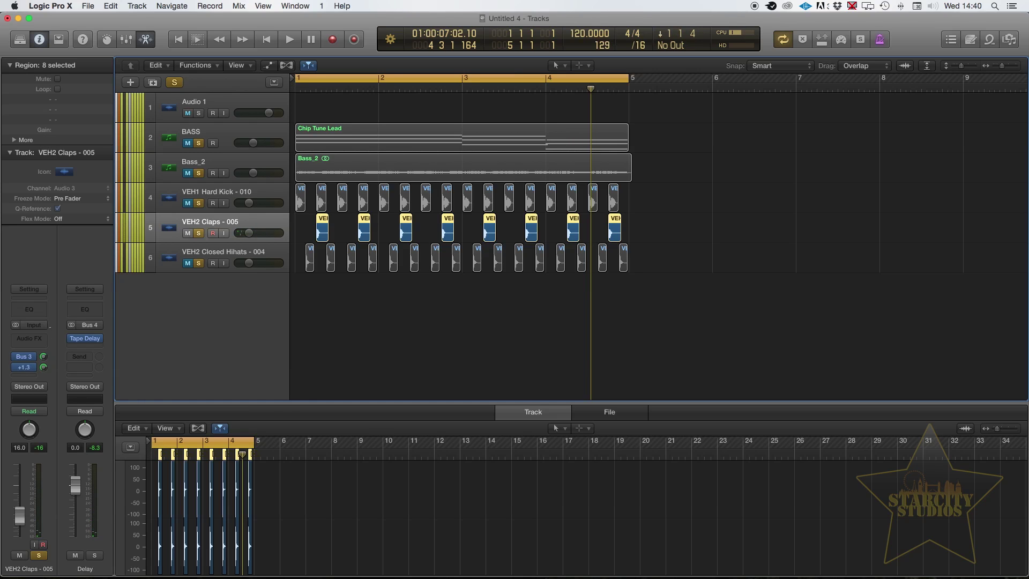
{"action": "key", "text": "space"}
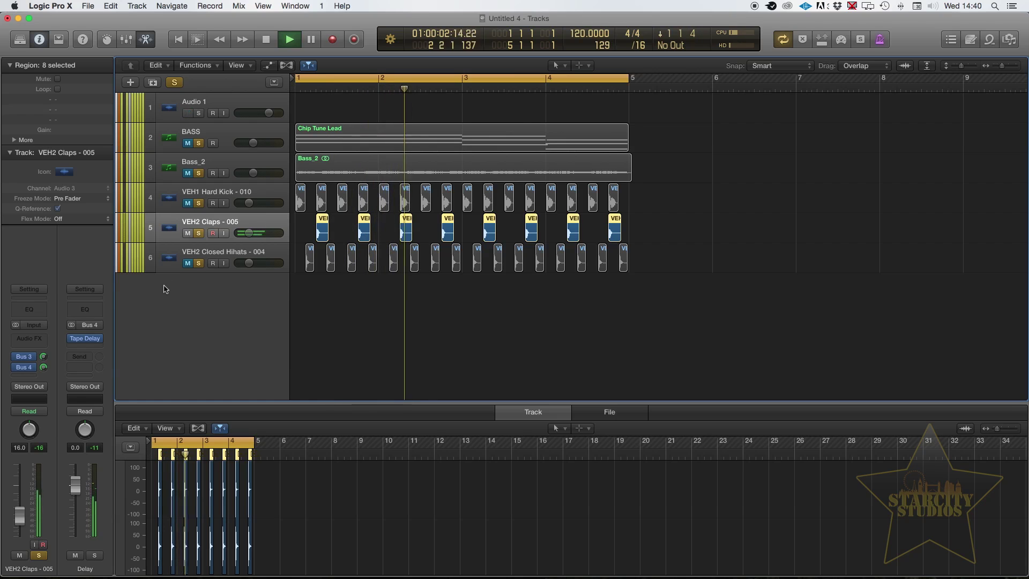
{"action": "left_click", "coordinate": [171, 256]}
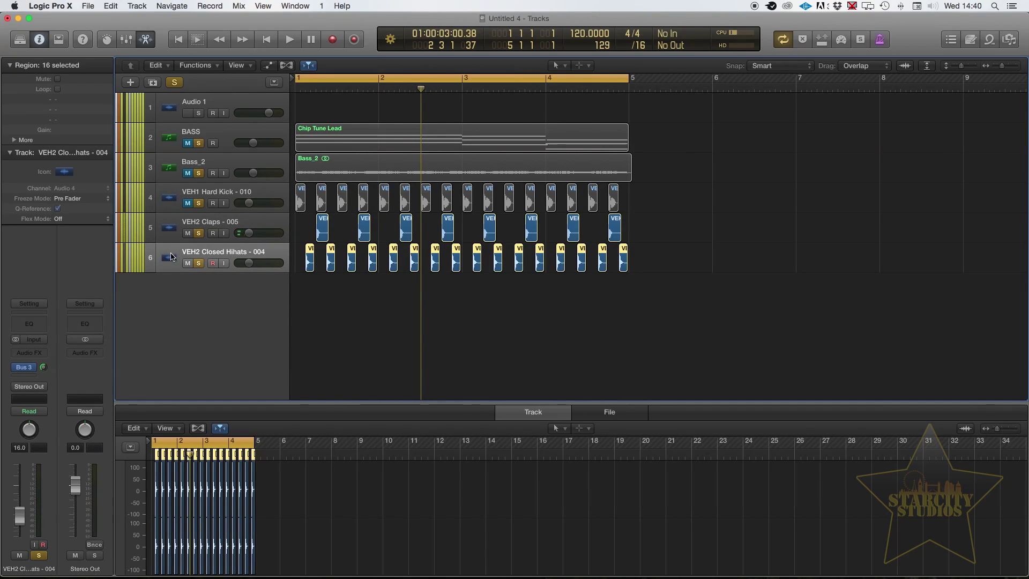
Send the Closed Hihats to the Bus 4 Delay aux at about -0.5 dB and unmute the kick
{"action": "left_click", "coordinate": [24, 367]}
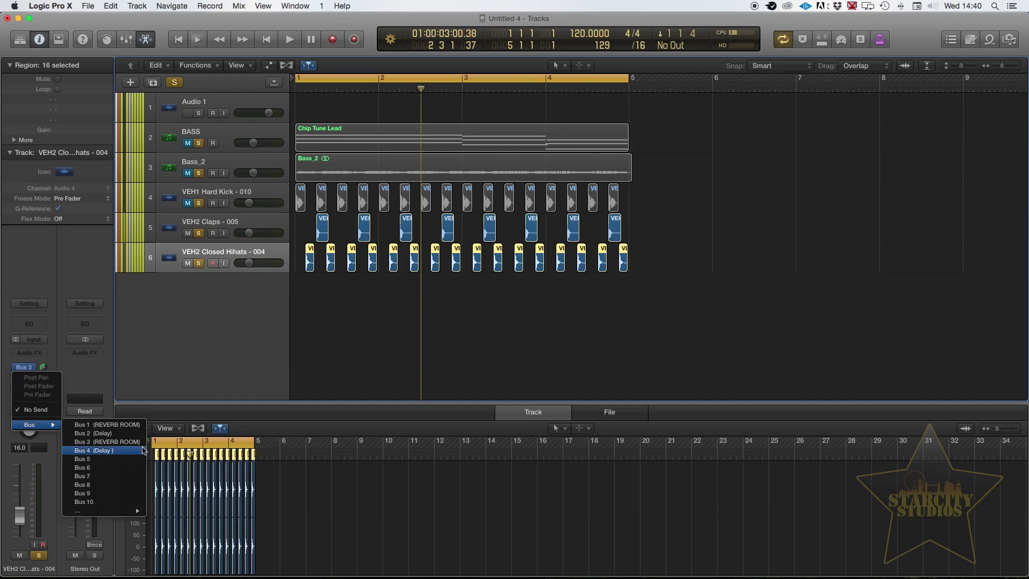
{"action": "left_click", "coordinate": [88, 402]}
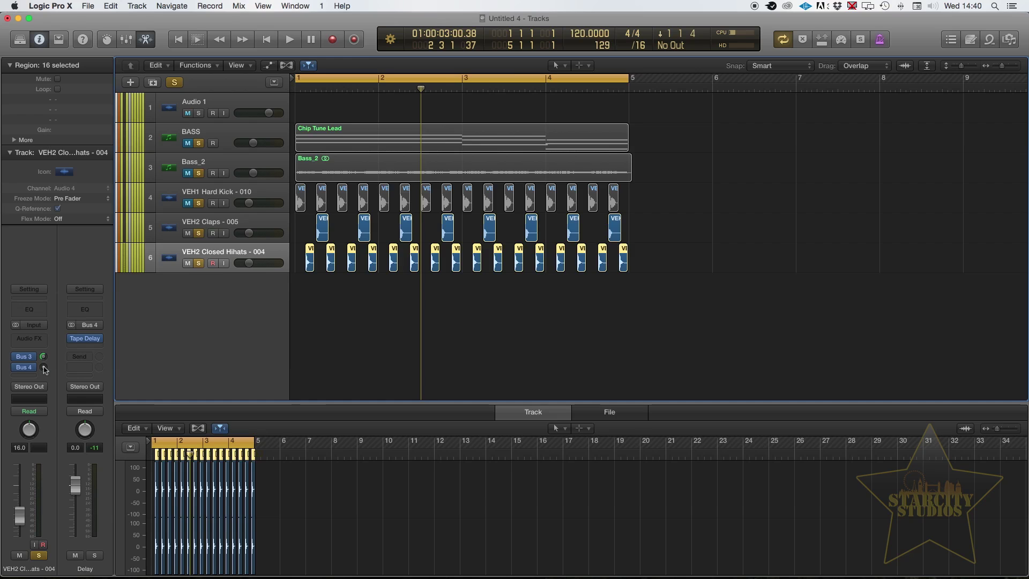
{"action": "key", "text": "space"}
{"action": "left_click_drag", "start_coordinate": [45, 370], "coordinate": [43, 359]}
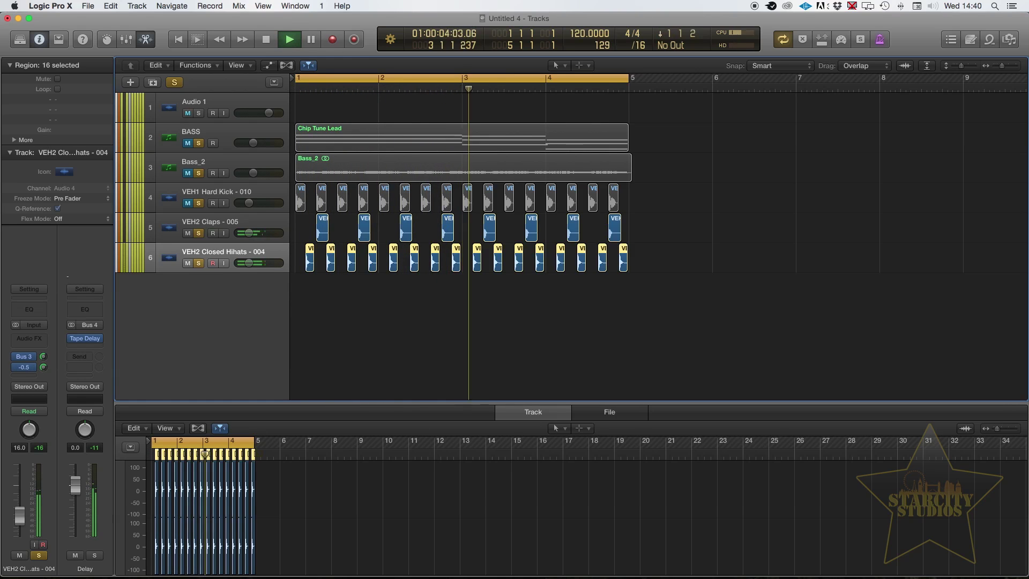
{"action": "left_click", "coordinate": [187, 204]}
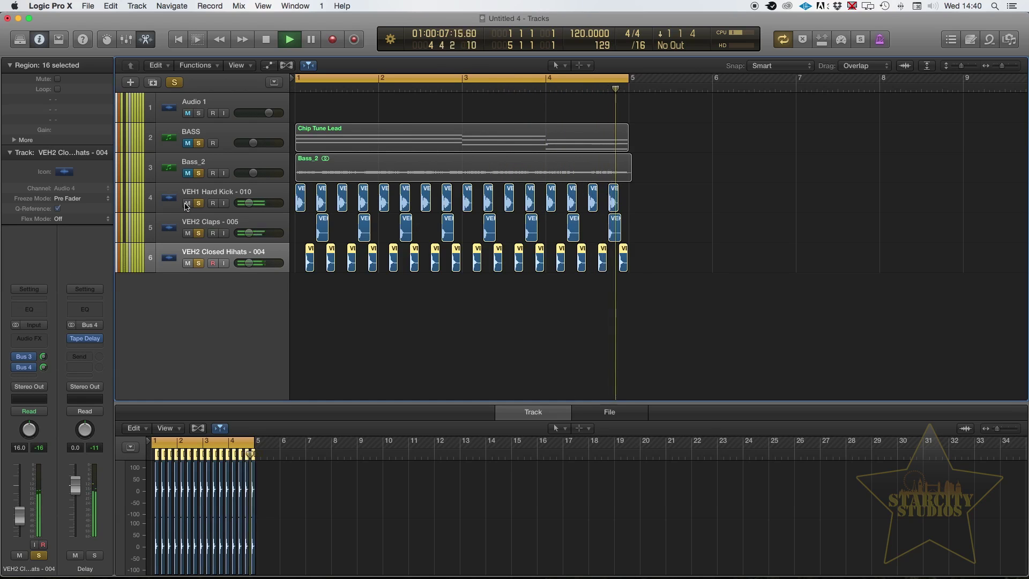
{"action": "key", "text": "space"}
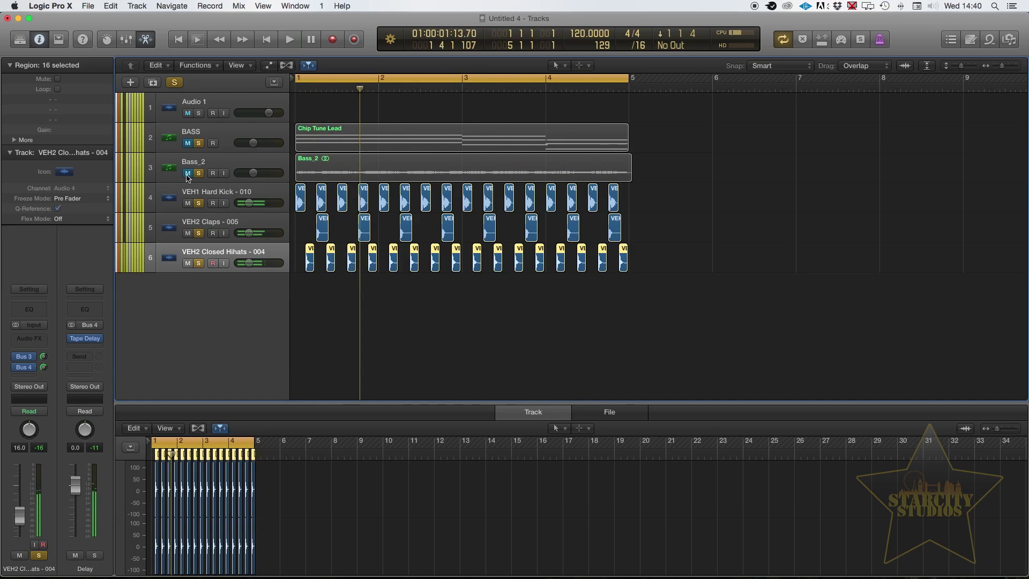
Unmute the BASS and Bass_2 tracks and play the full mix back once
{"action": "left_click", "coordinate": [188, 144]}
{"action": "left_click", "coordinate": [187, 173]}
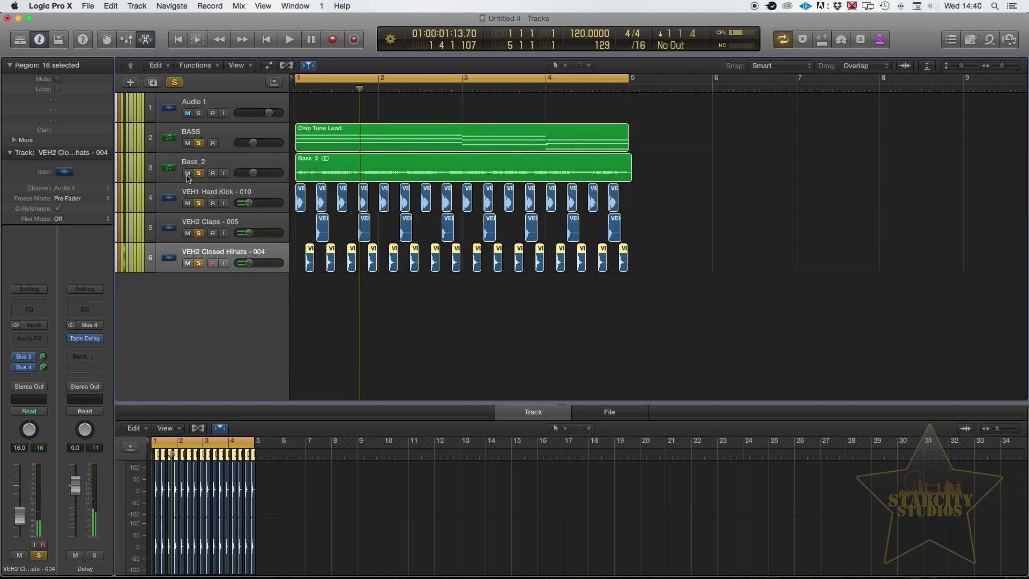
{"action": "key", "text": "space"}
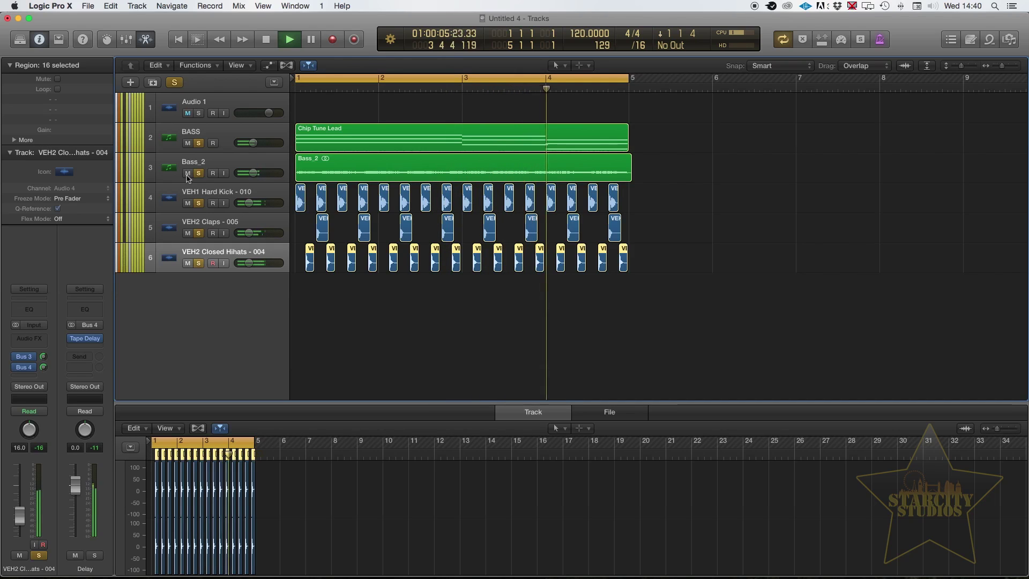
{"action": "key", "text": "space"}
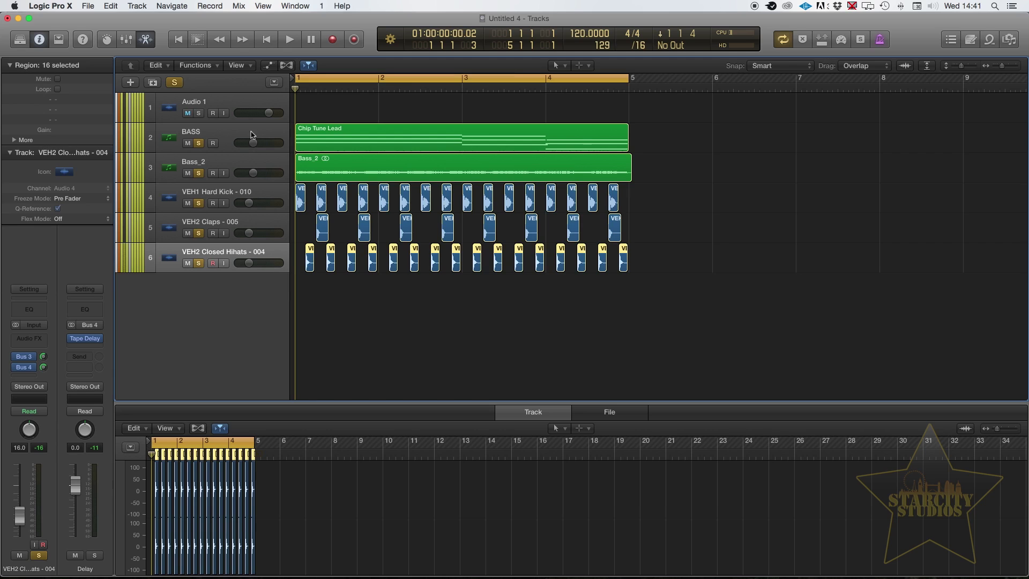
Reroute the hihats' second send to Bus 1 REVERB ROOM at about +1.6 dB and audition it
{"action": "left_click", "coordinate": [24, 367]}
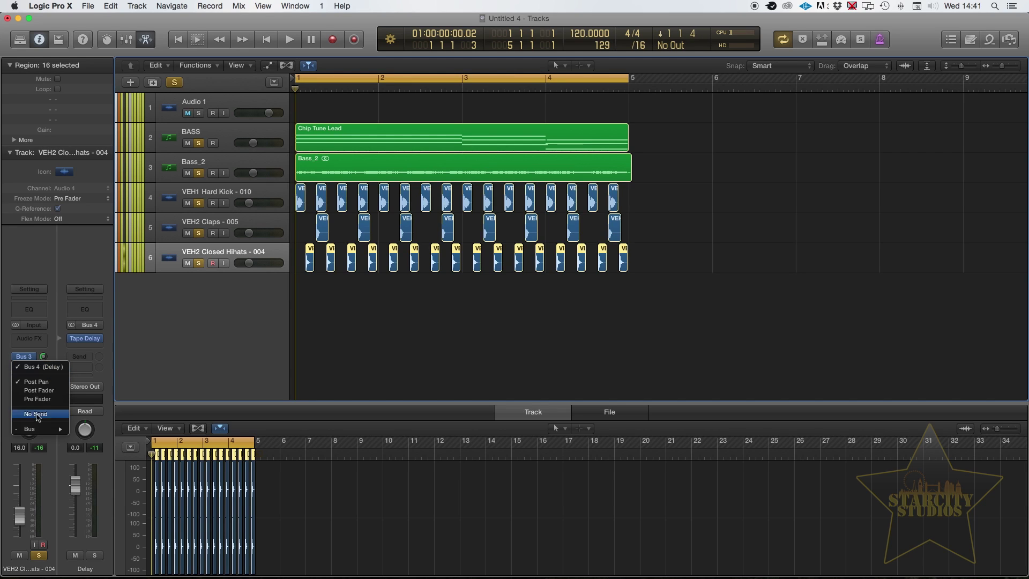
{"action": "mouse_move", "coordinate": [39, 429]}
{"action": "left_click", "coordinate": [110, 429]}
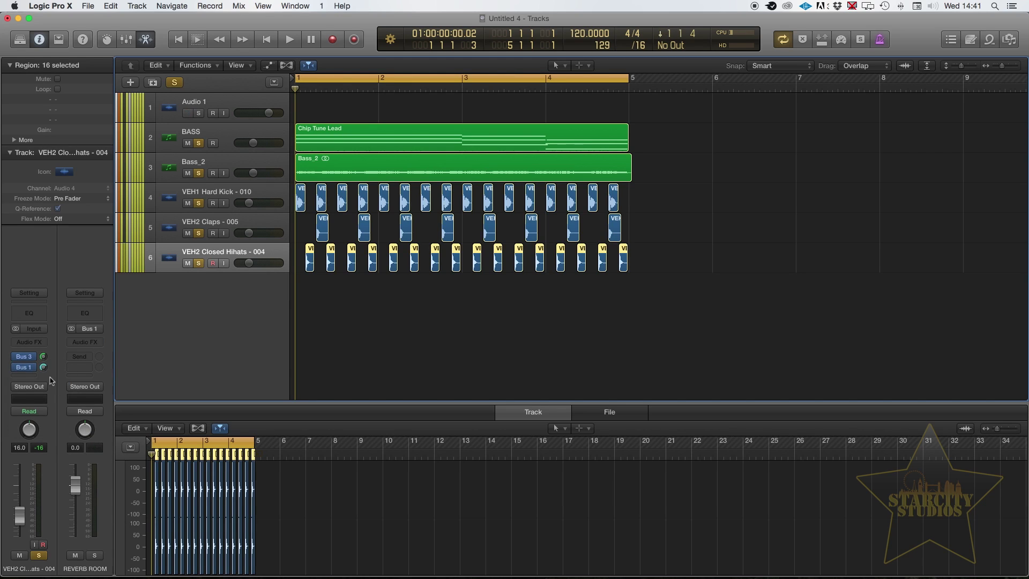
{"action": "left_click_drag", "start_coordinate": [42, 368], "coordinate": [43, 360]}
{"action": "key", "text": "space"}
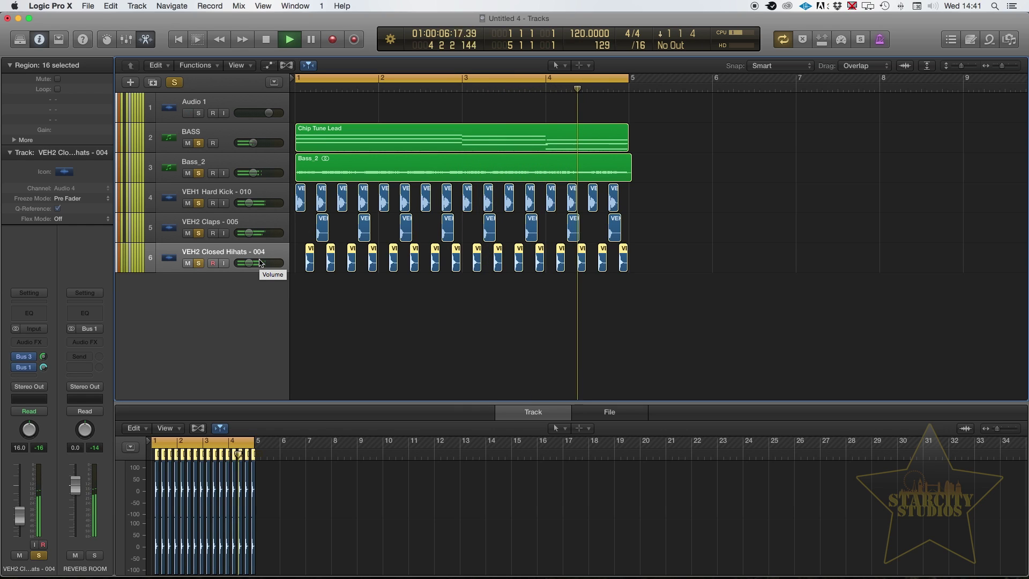
{"action": "key", "text": "space"}
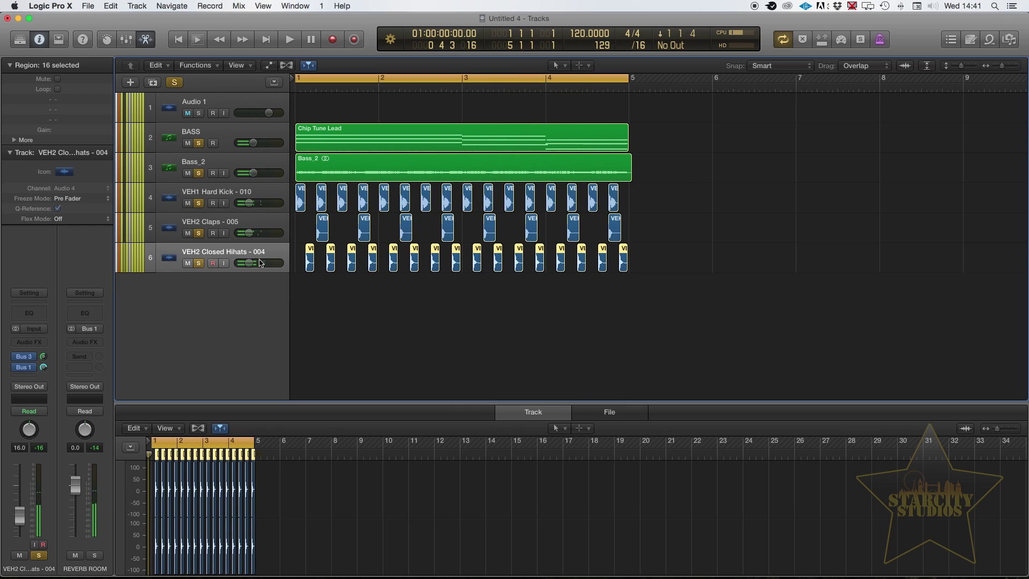